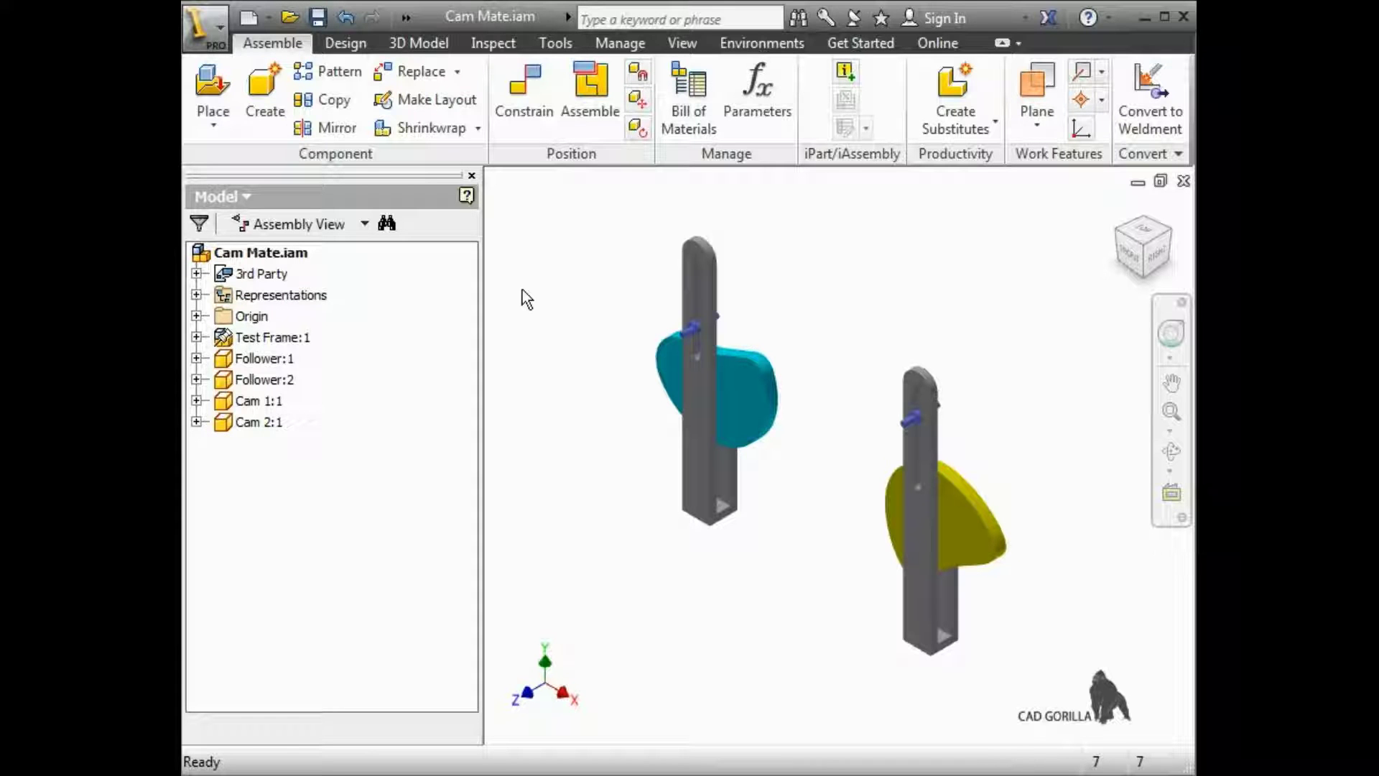
# Switch the Place Constraint dialog to the Transitional constraint type
pyautogui.click(525, 100)
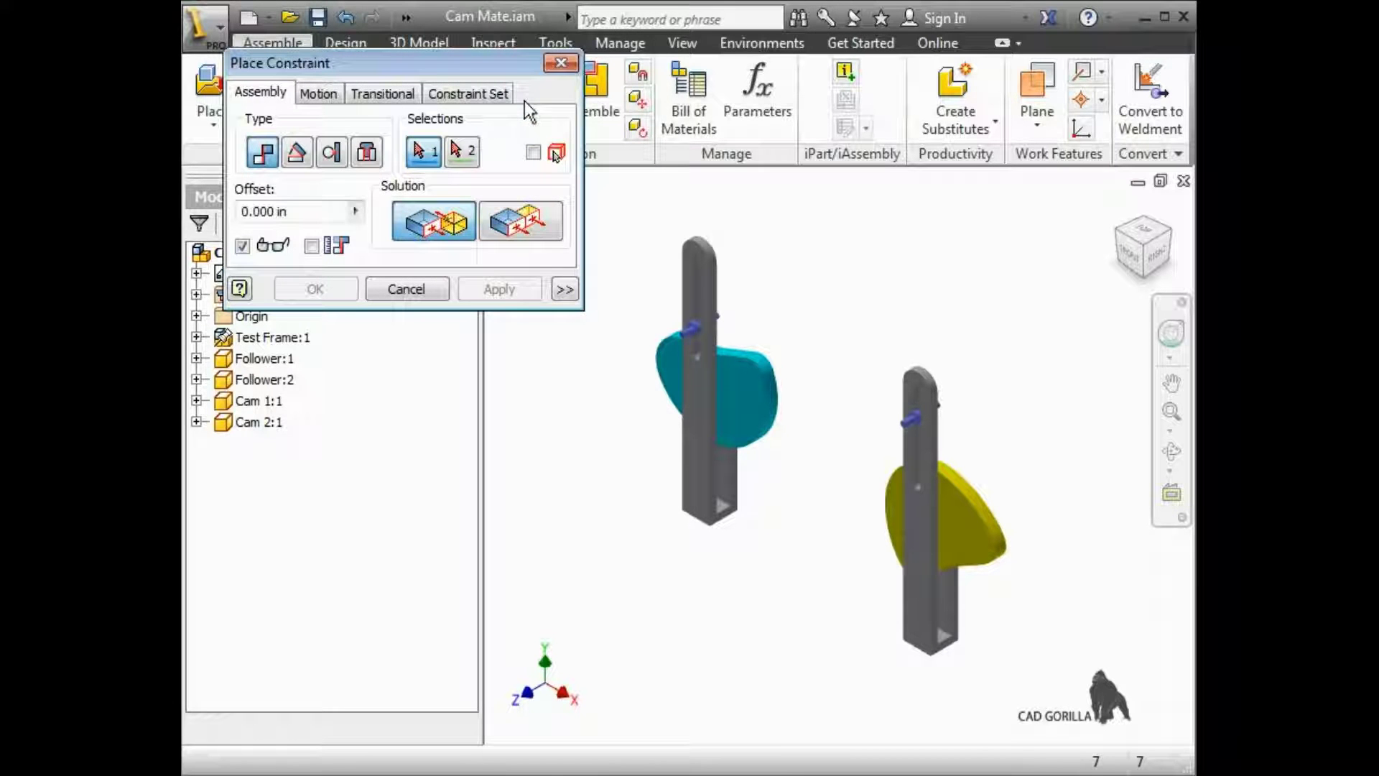
pyautogui.click(394, 92)
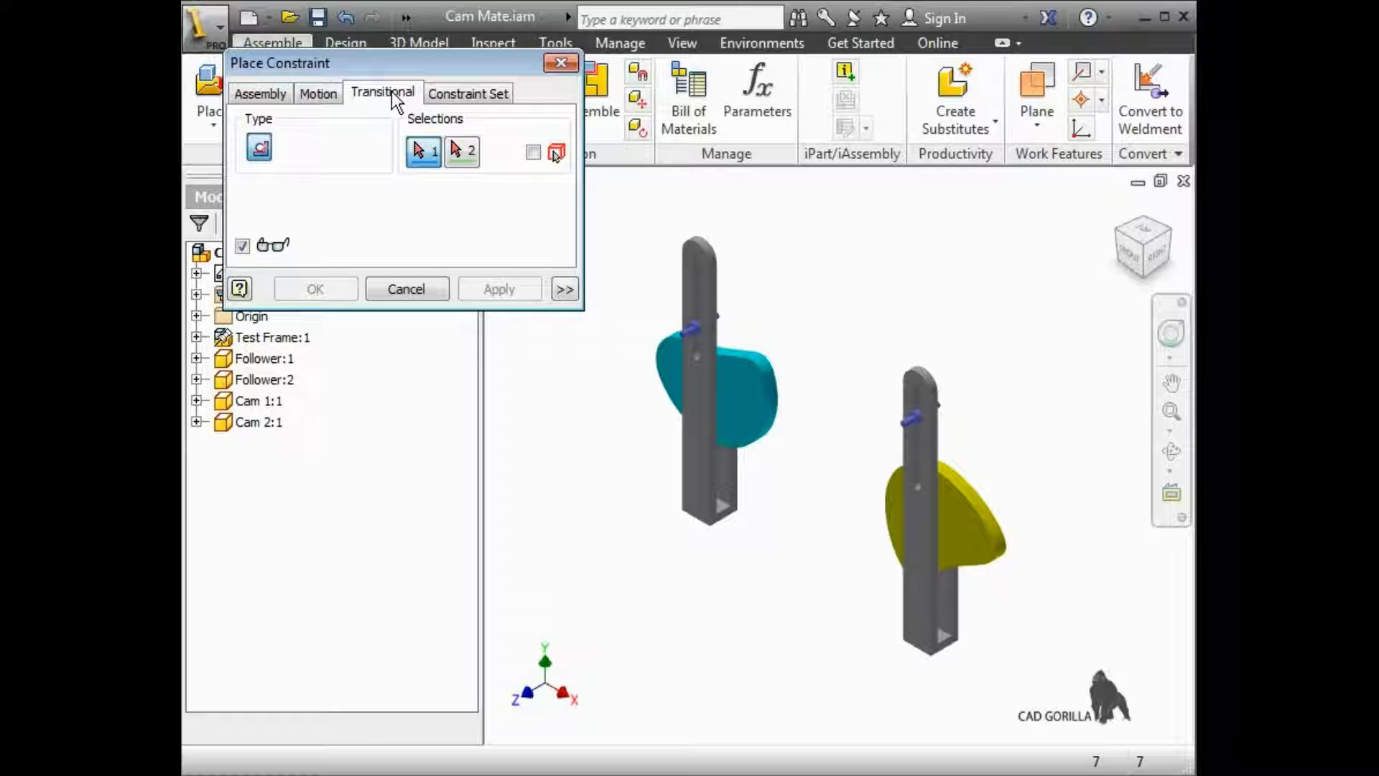
# Zoom onto the cyan cam, then pick the follower pin and the cam's outer face
pyautogui.click(1170, 231)
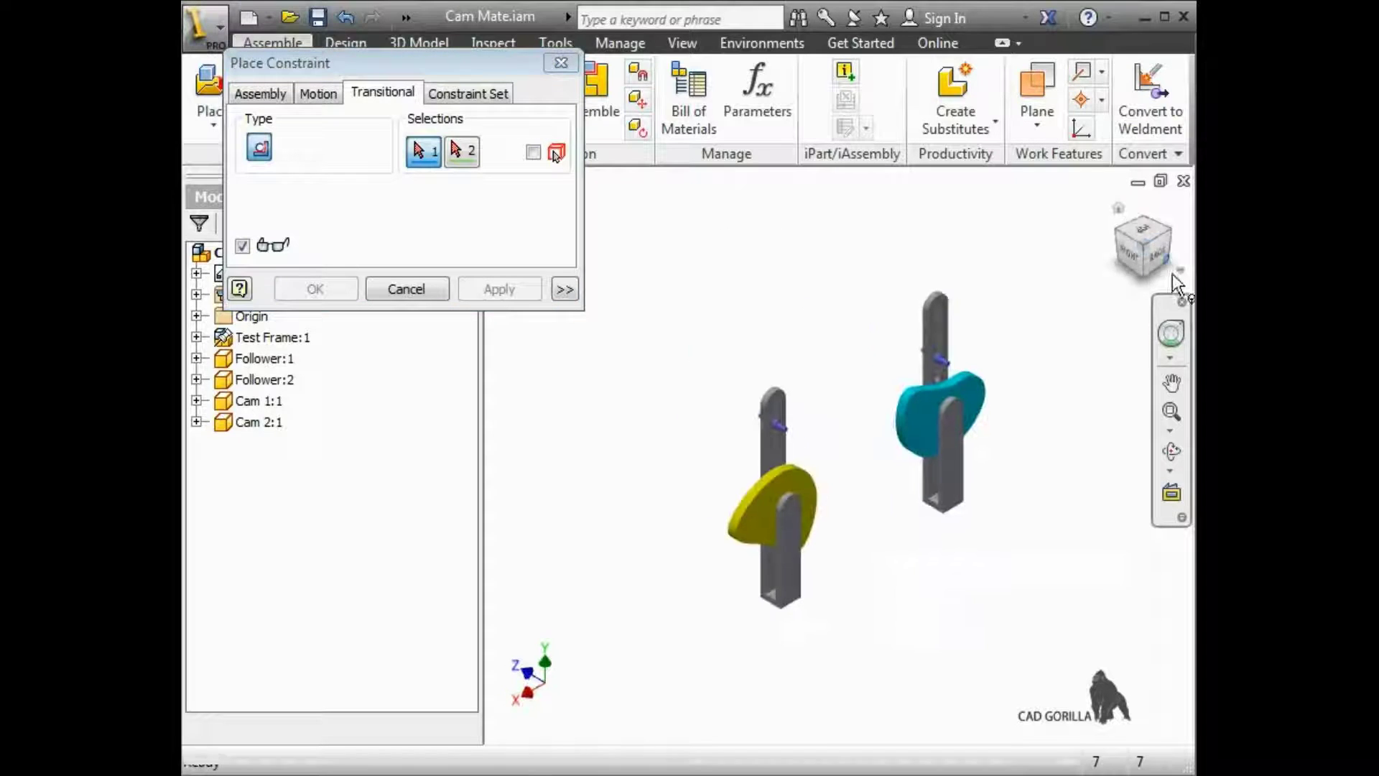
pyautogui.click(1171, 416)
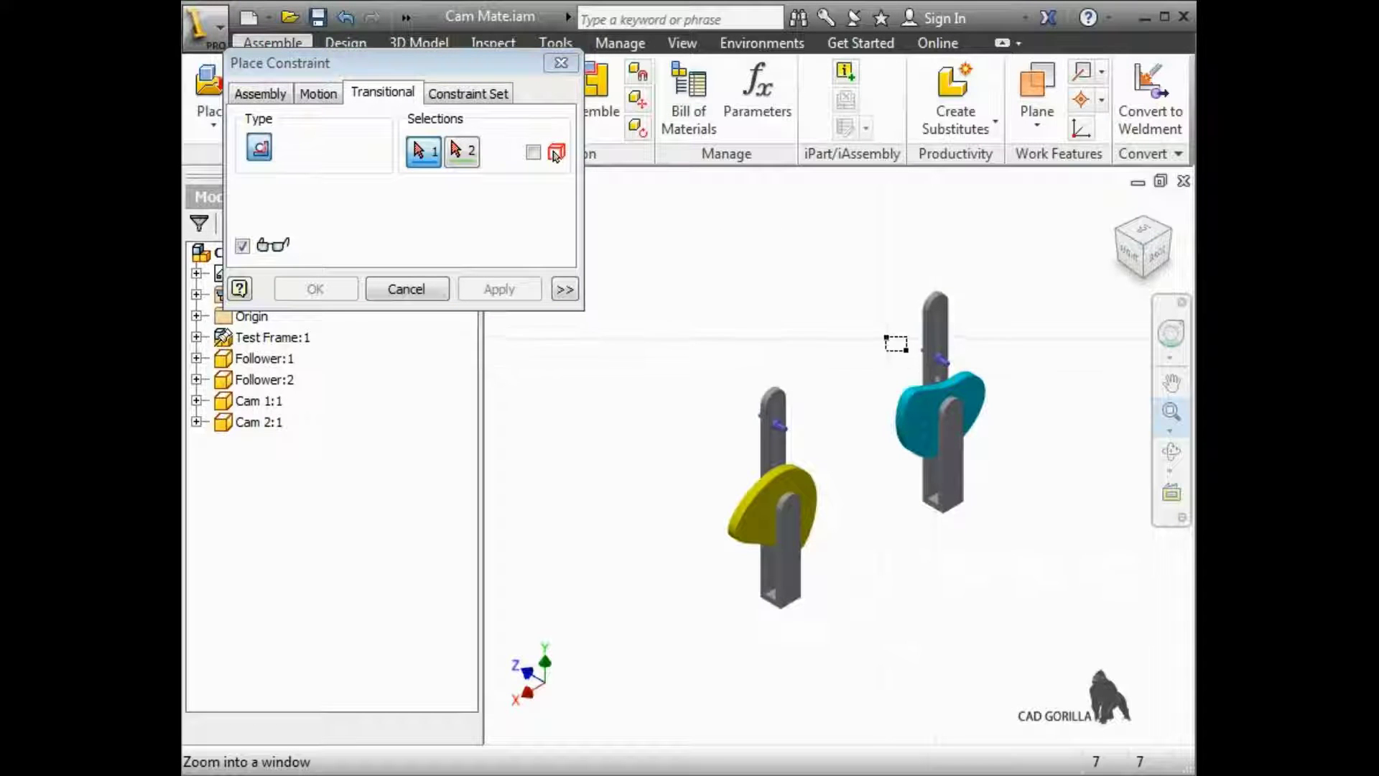
pyautogui.moveTo(878, 334); pyautogui.dragTo(1034, 461)
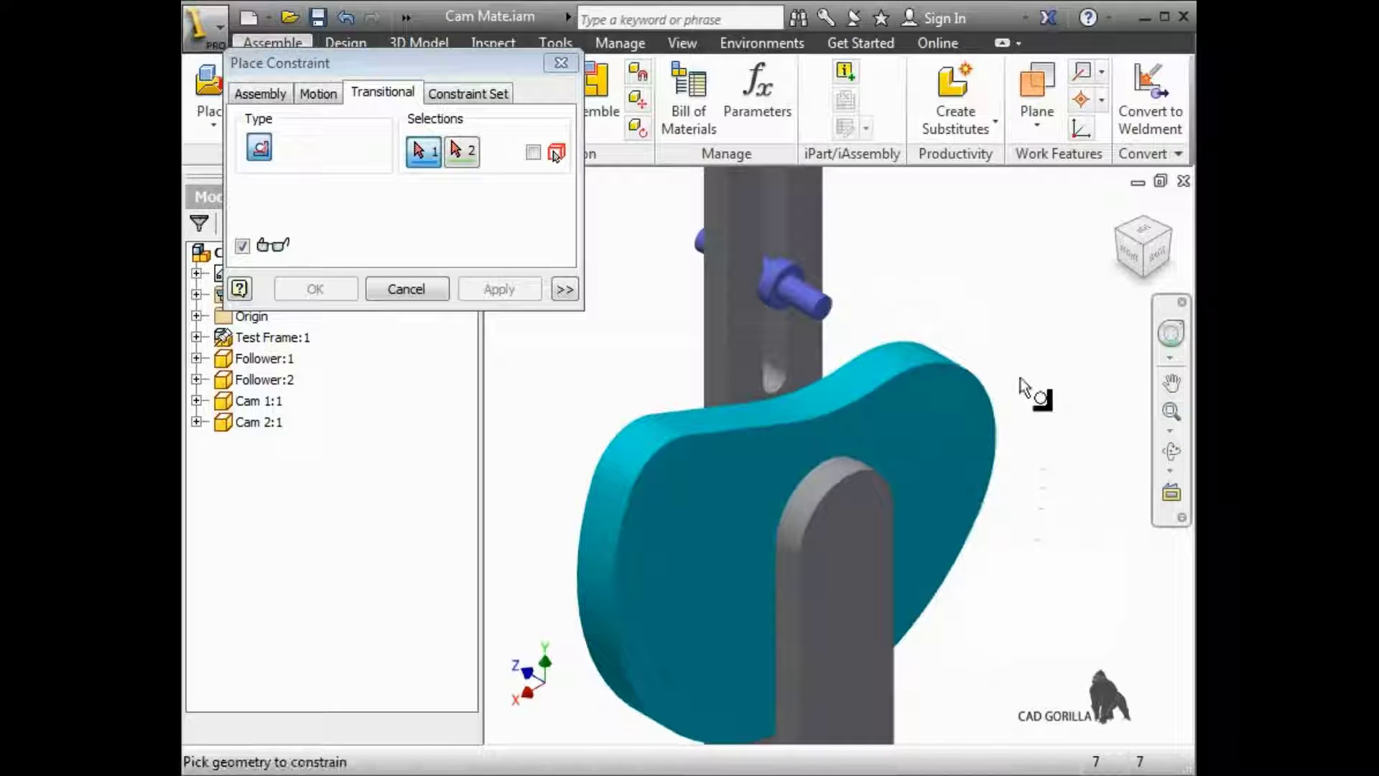
pyautogui.click(815, 290)
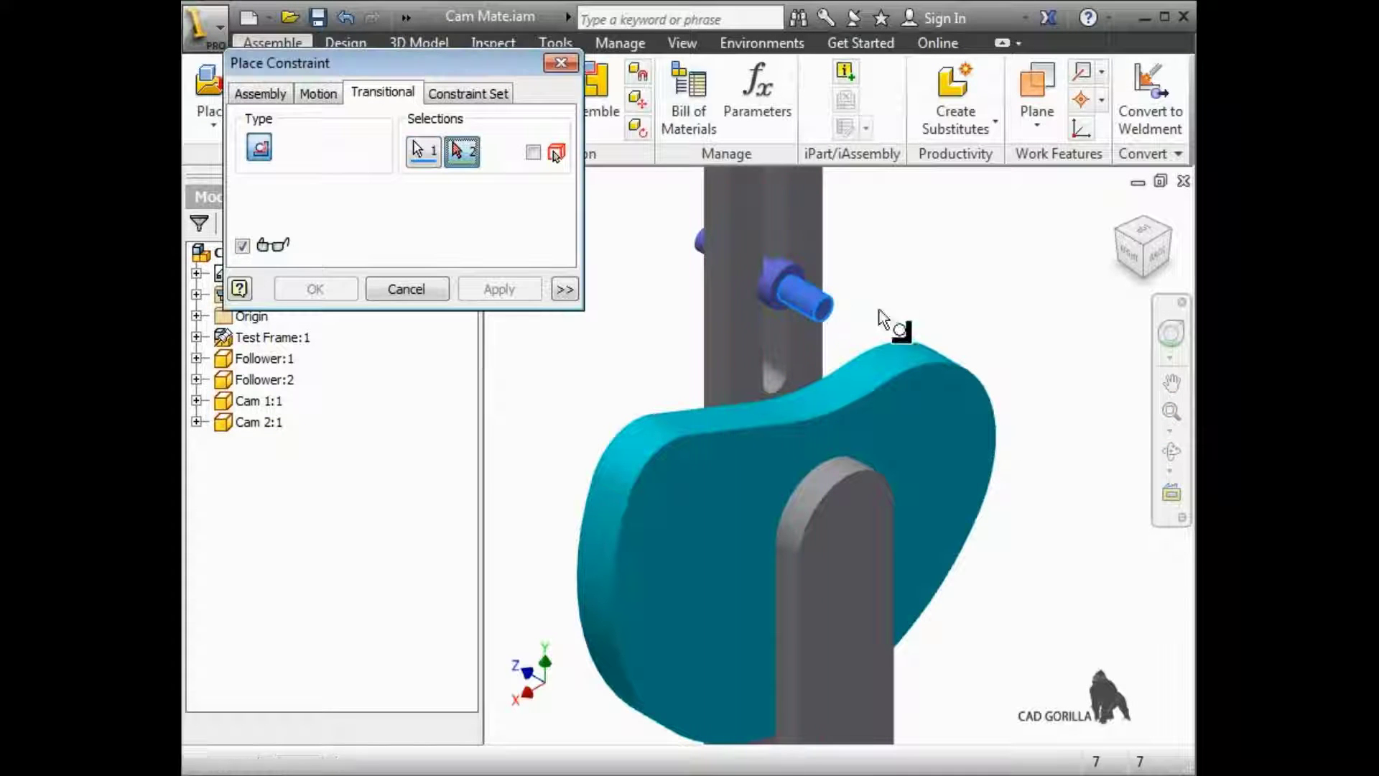
pyautogui.click(916, 351)
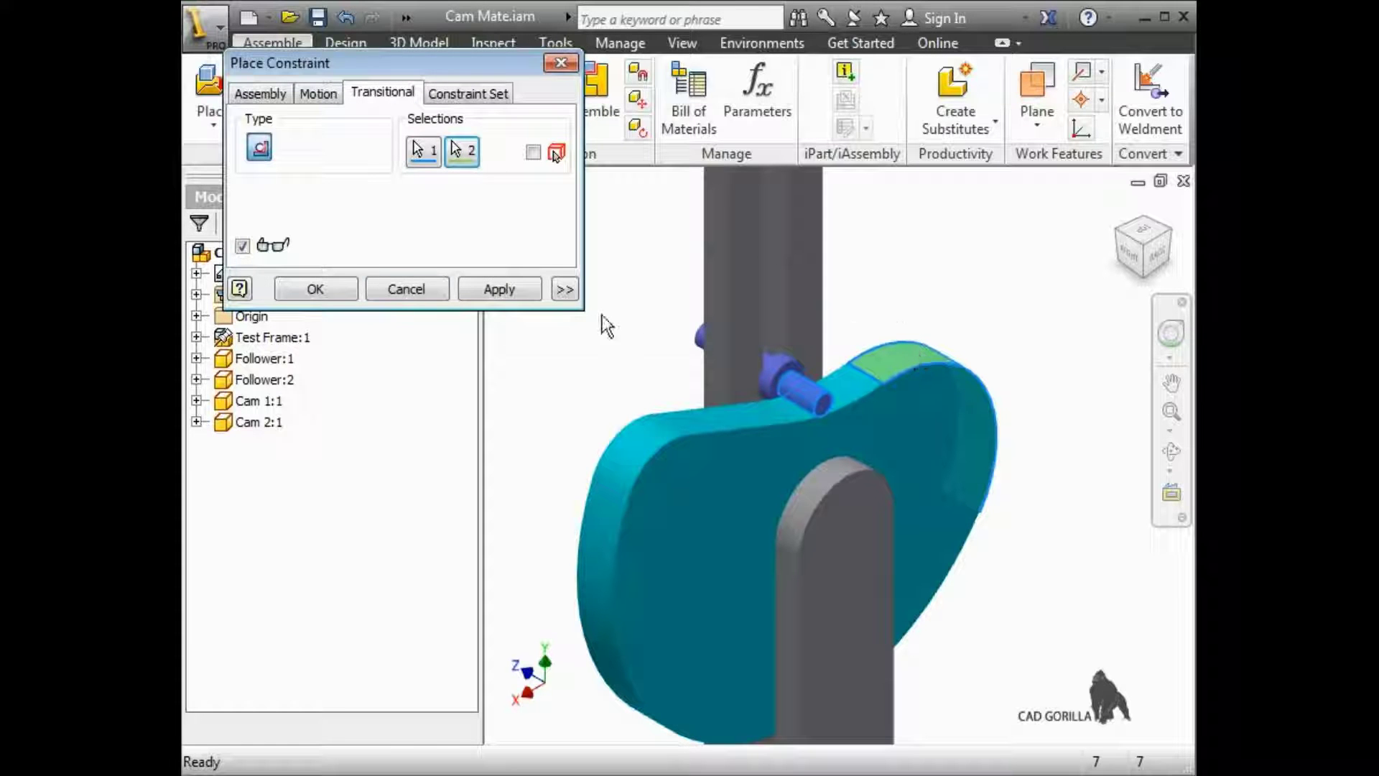
# Apply the transitional constraint, spin the cyan cam to test the follower, then zoom onto the yellow cam
pyautogui.click(313, 290)
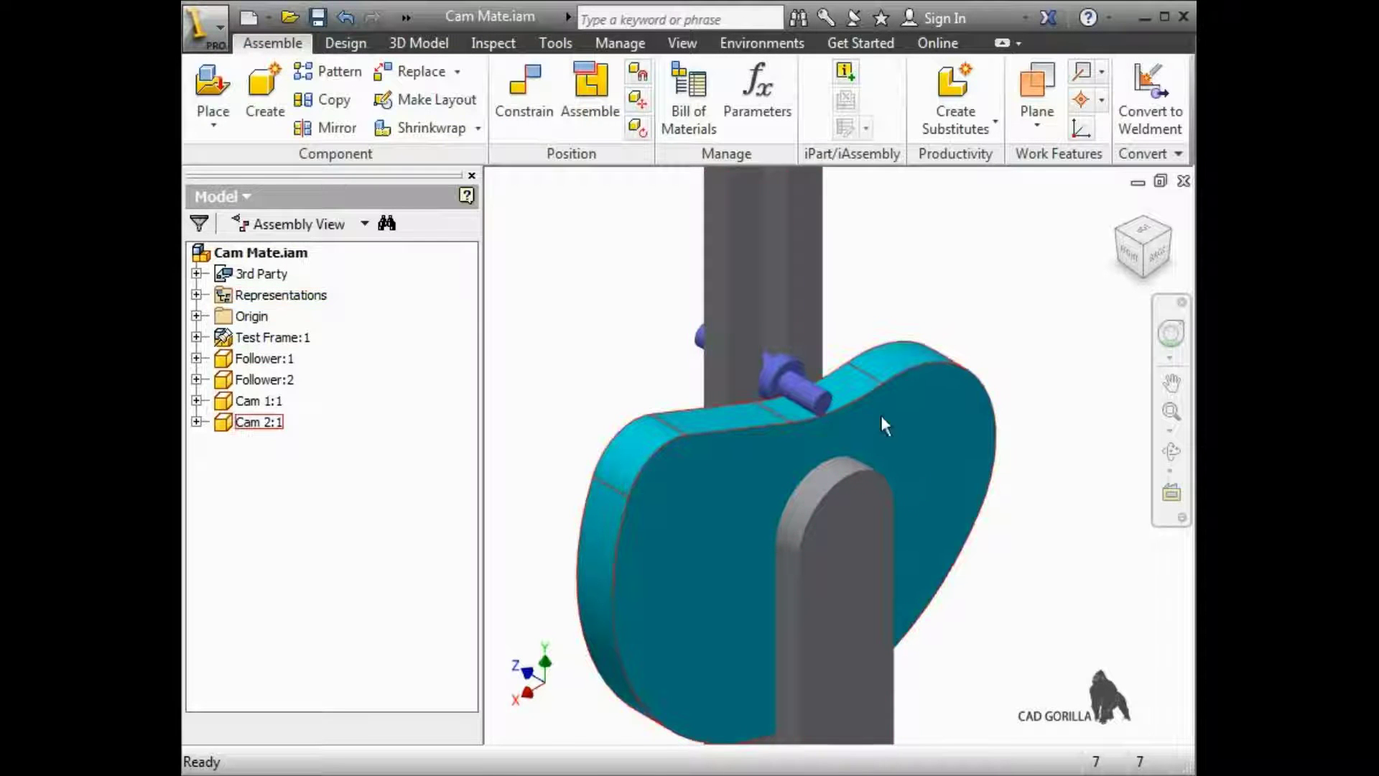
pyautogui.moveTo(897, 429); pyautogui.dragTo(916, 367)
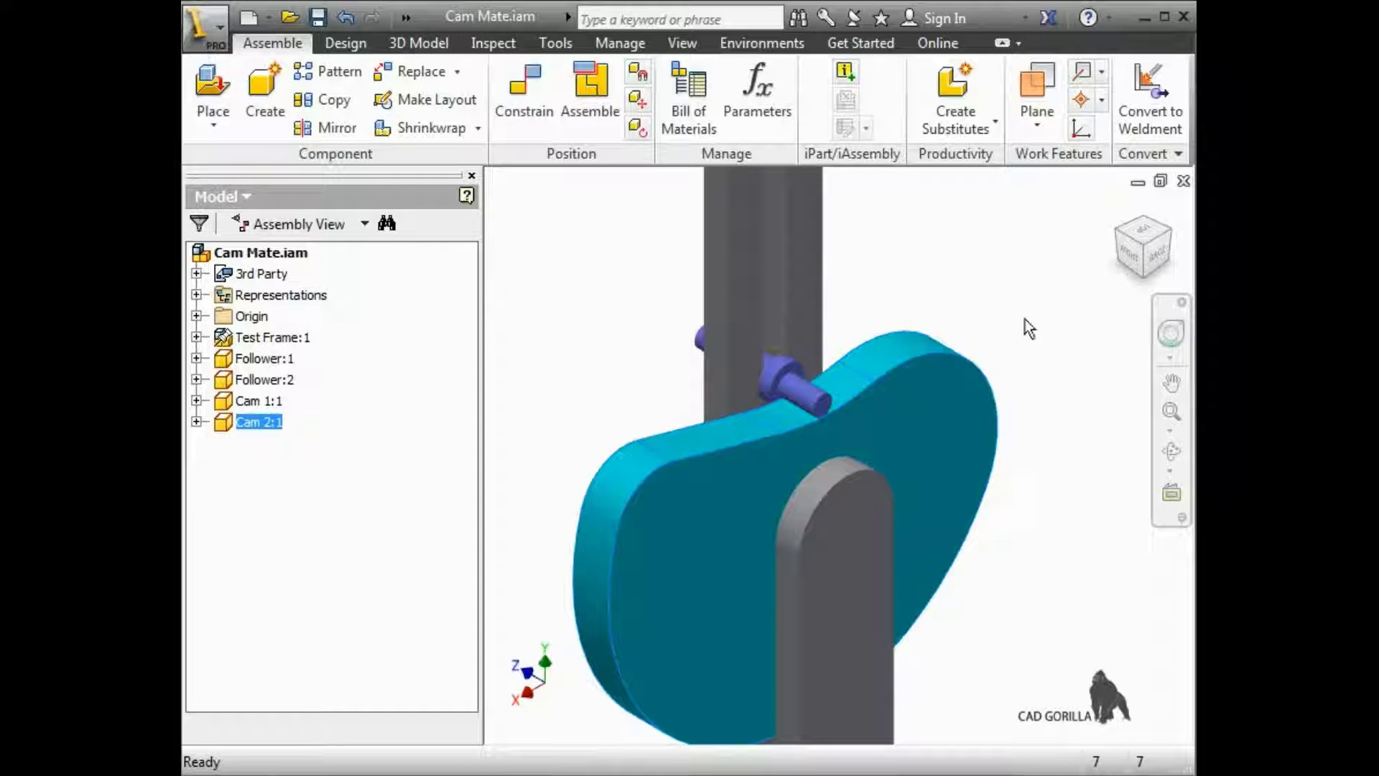
pyautogui.click(1146, 248)
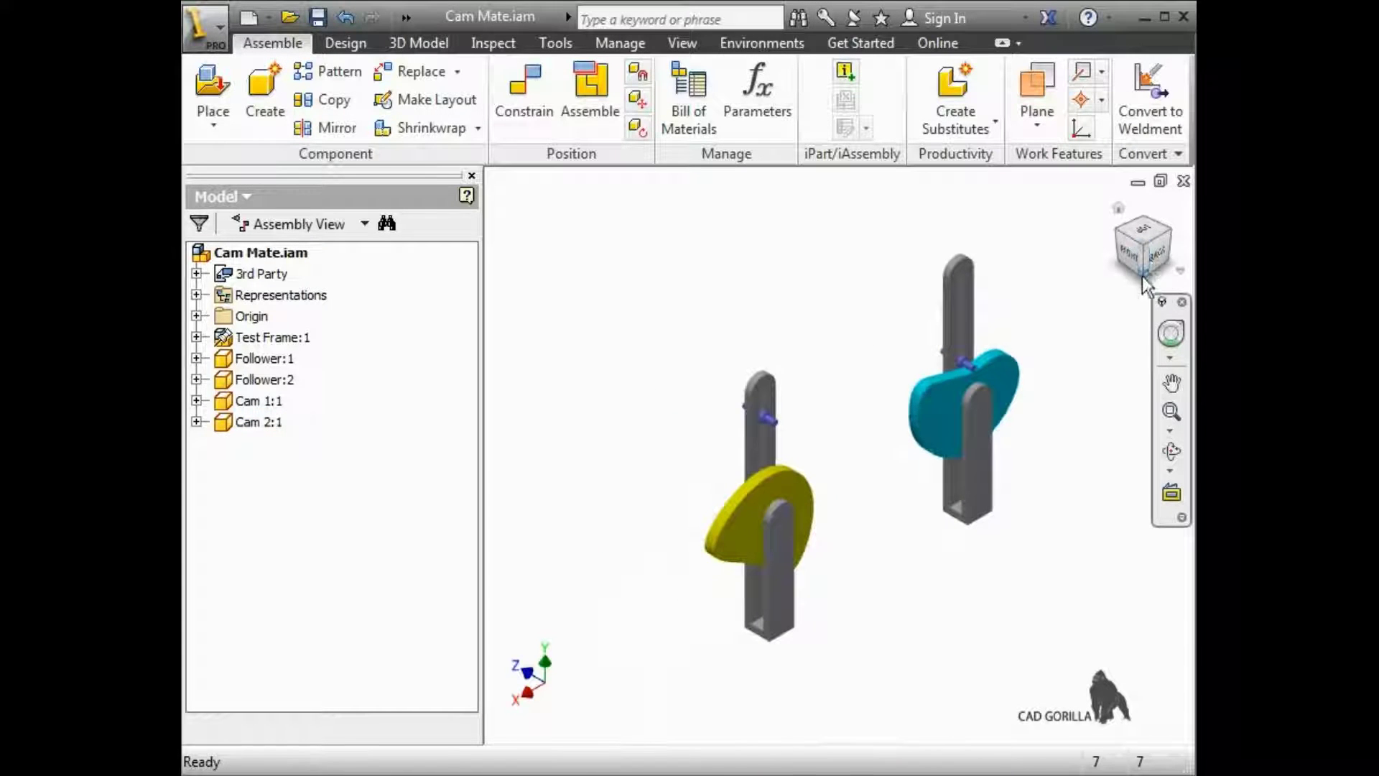
pyautogui.click(1171, 412)
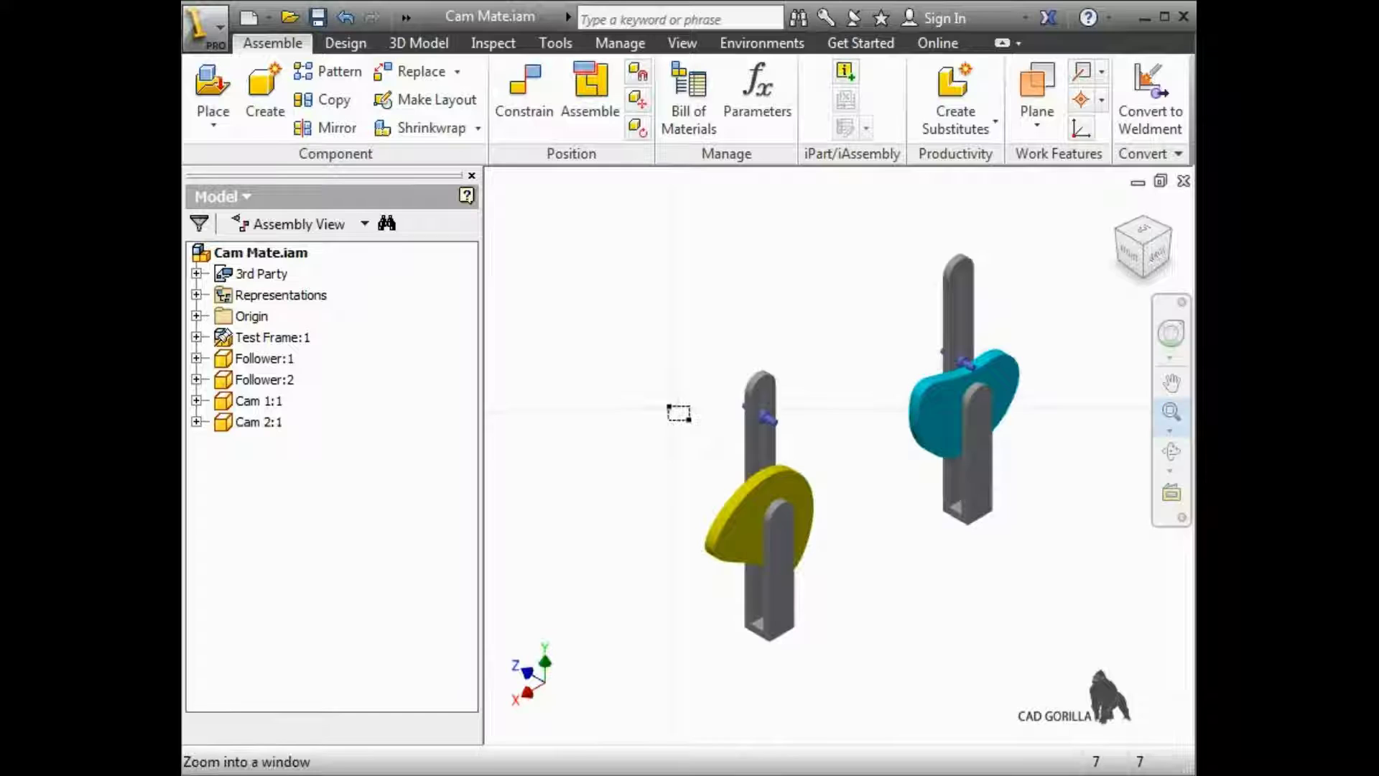
pyautogui.moveTo(691, 432); pyautogui.dragTo(817, 579)
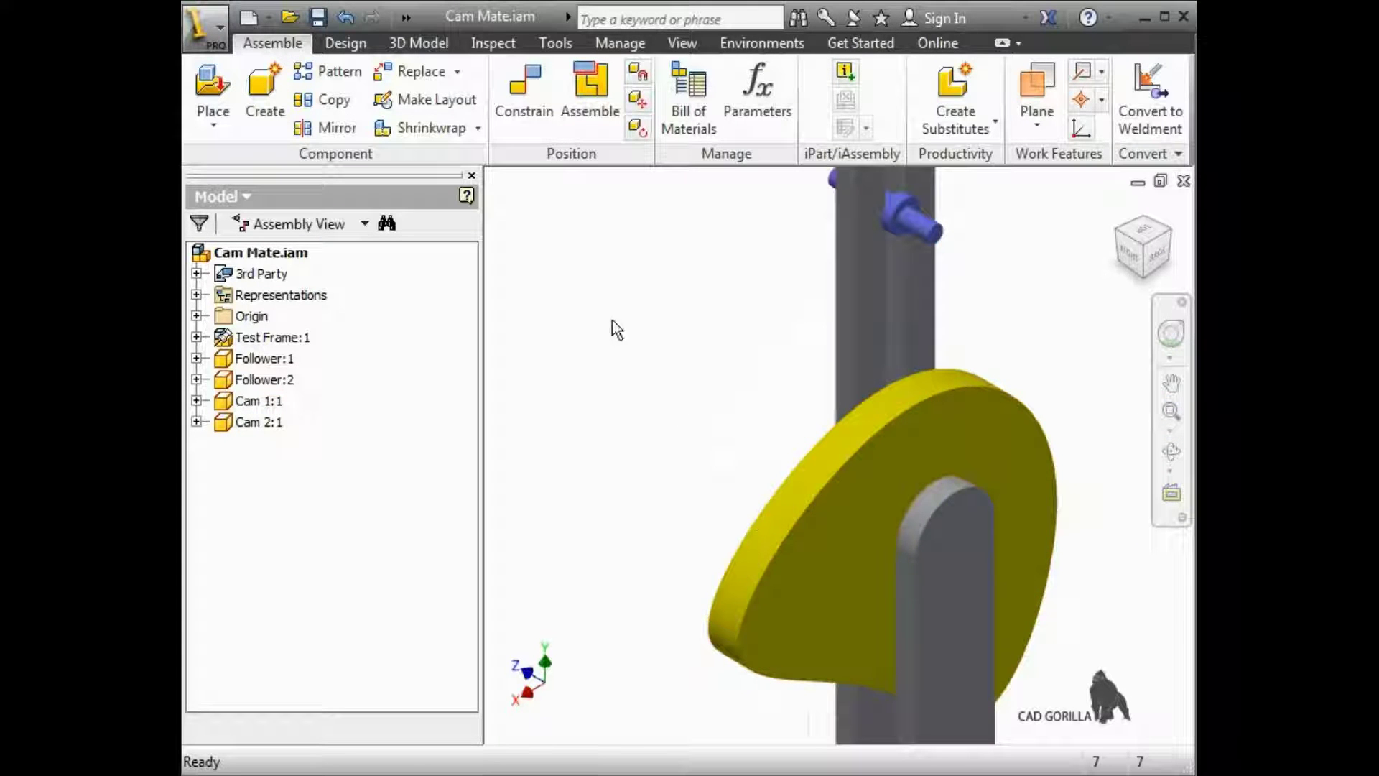
pyautogui.click(527, 82)
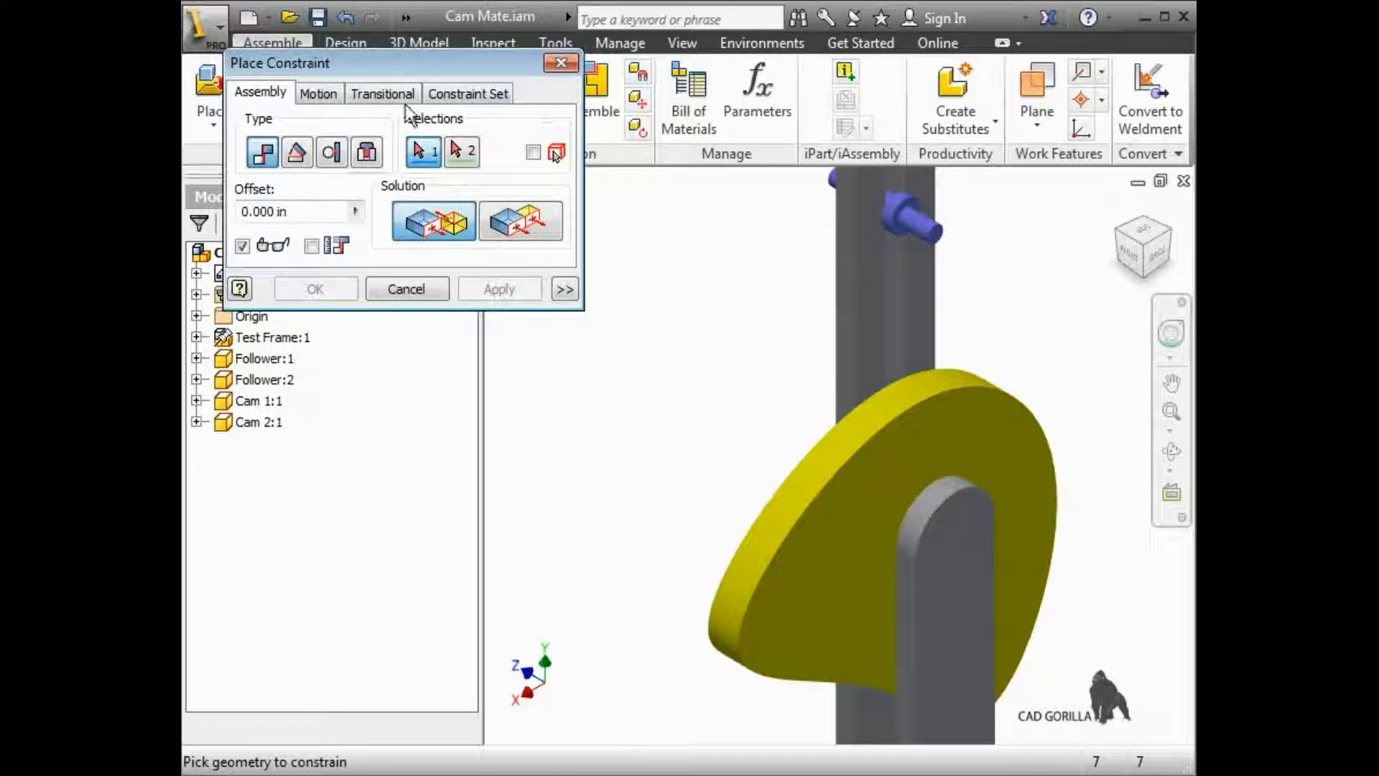
pyautogui.click(399, 94)
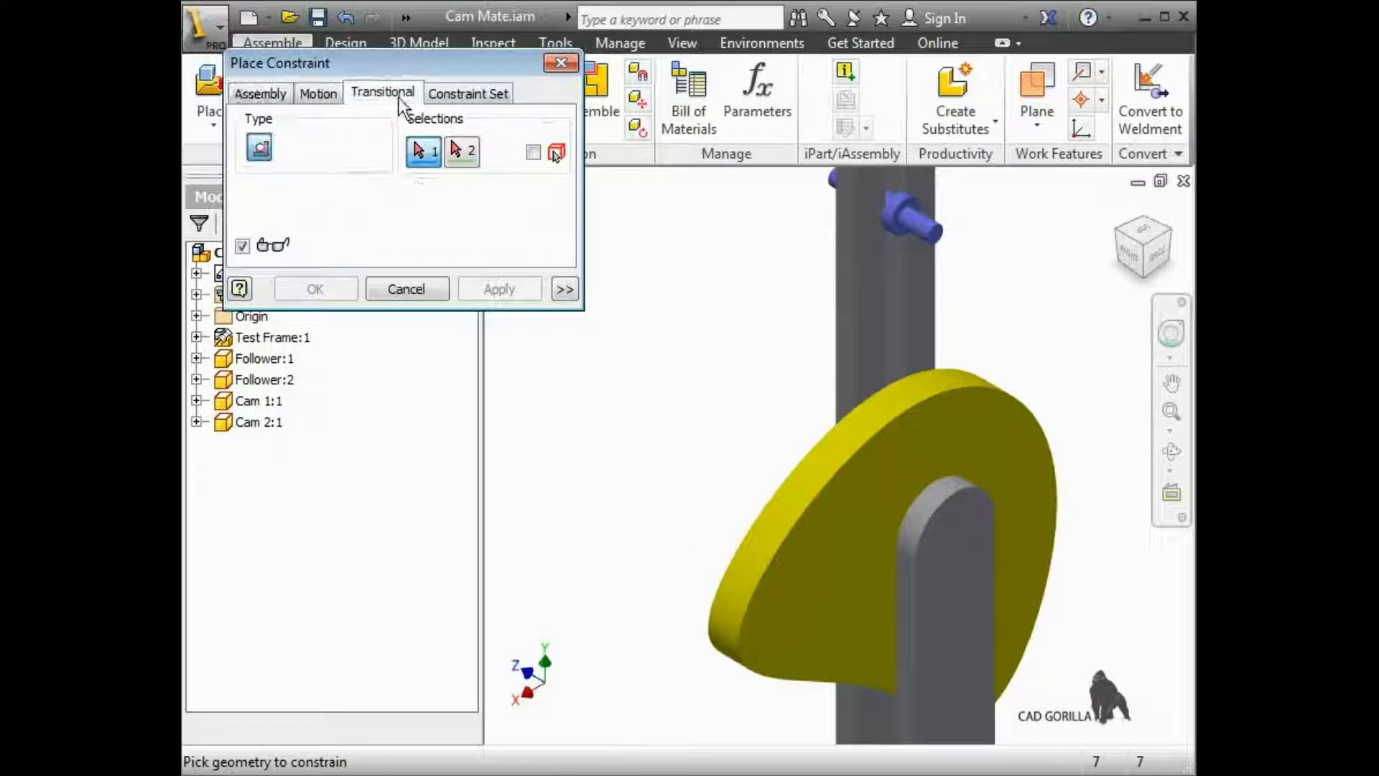
pyautogui.click(917, 211)
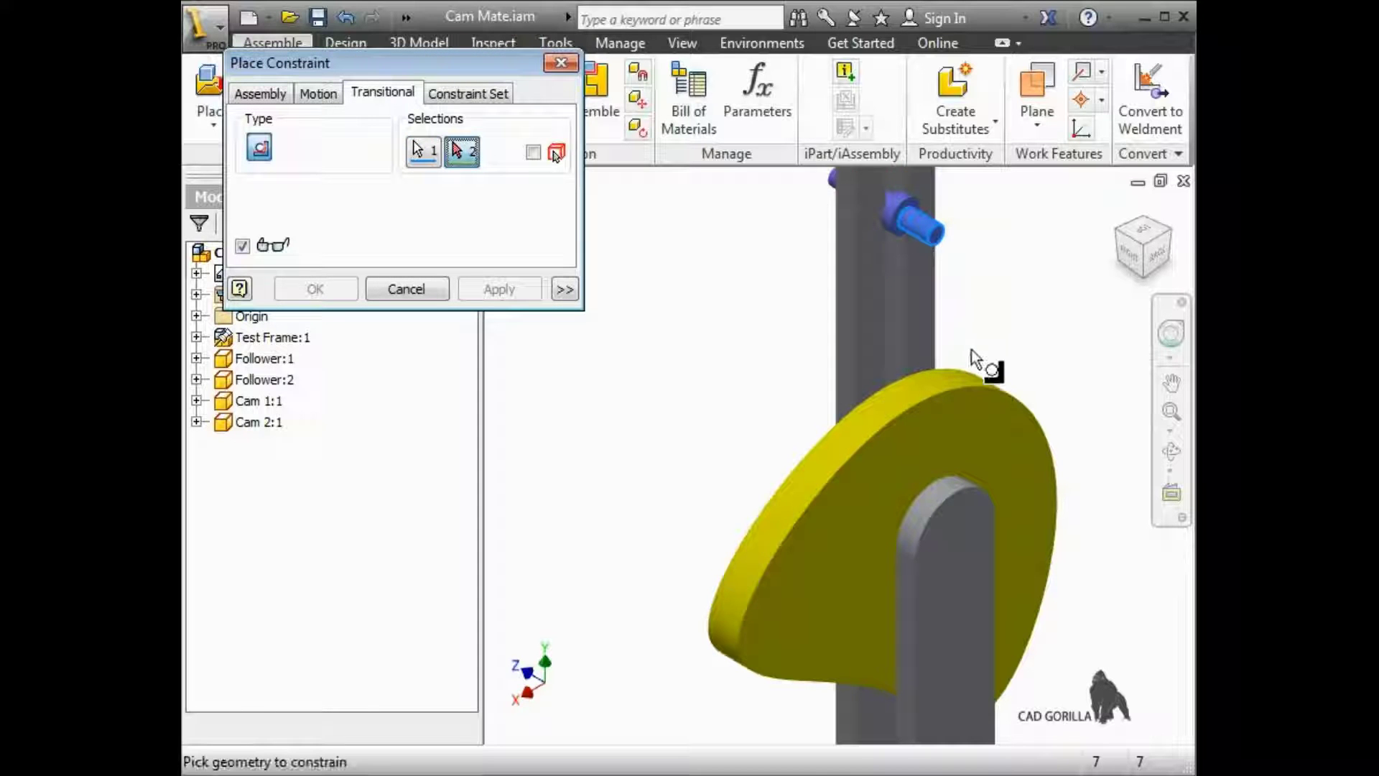
pyautogui.click(967, 377)
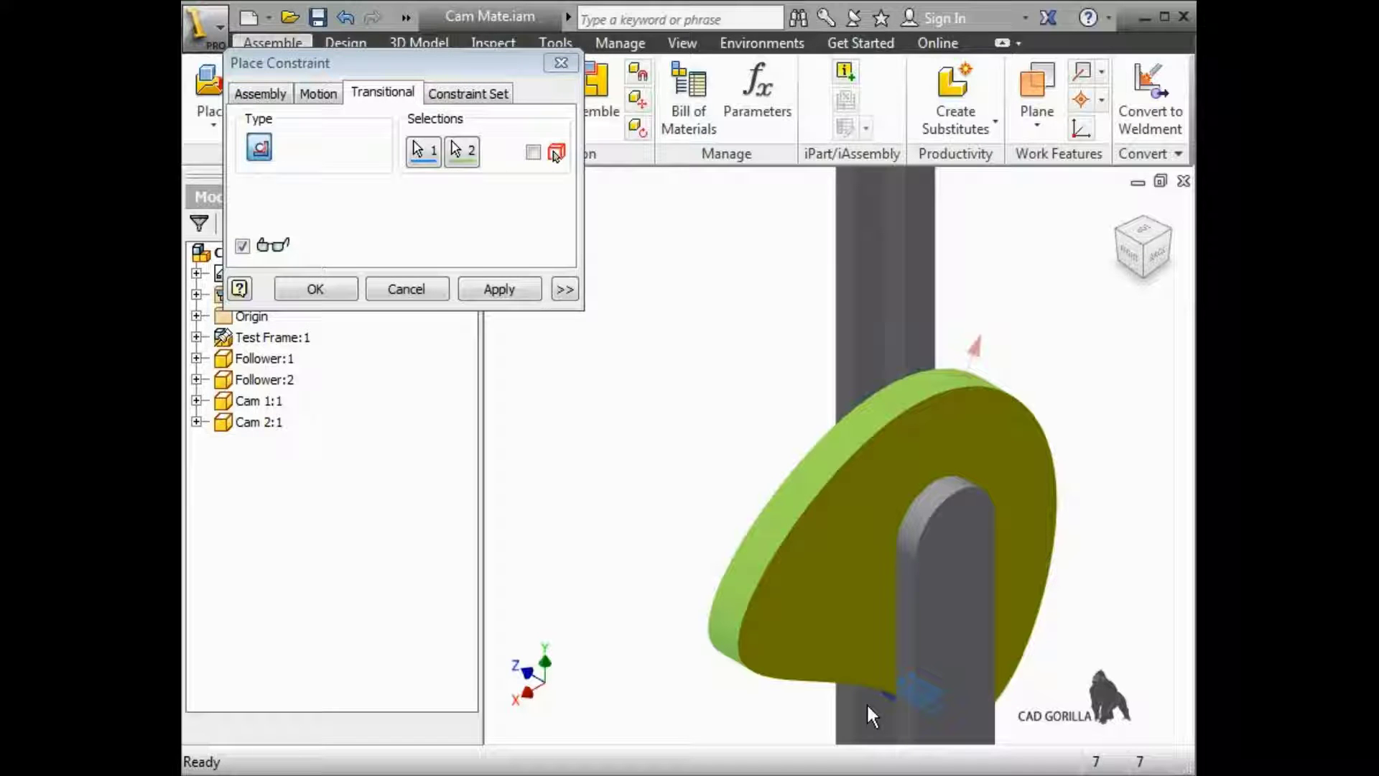
pyautogui.click(415, 289)
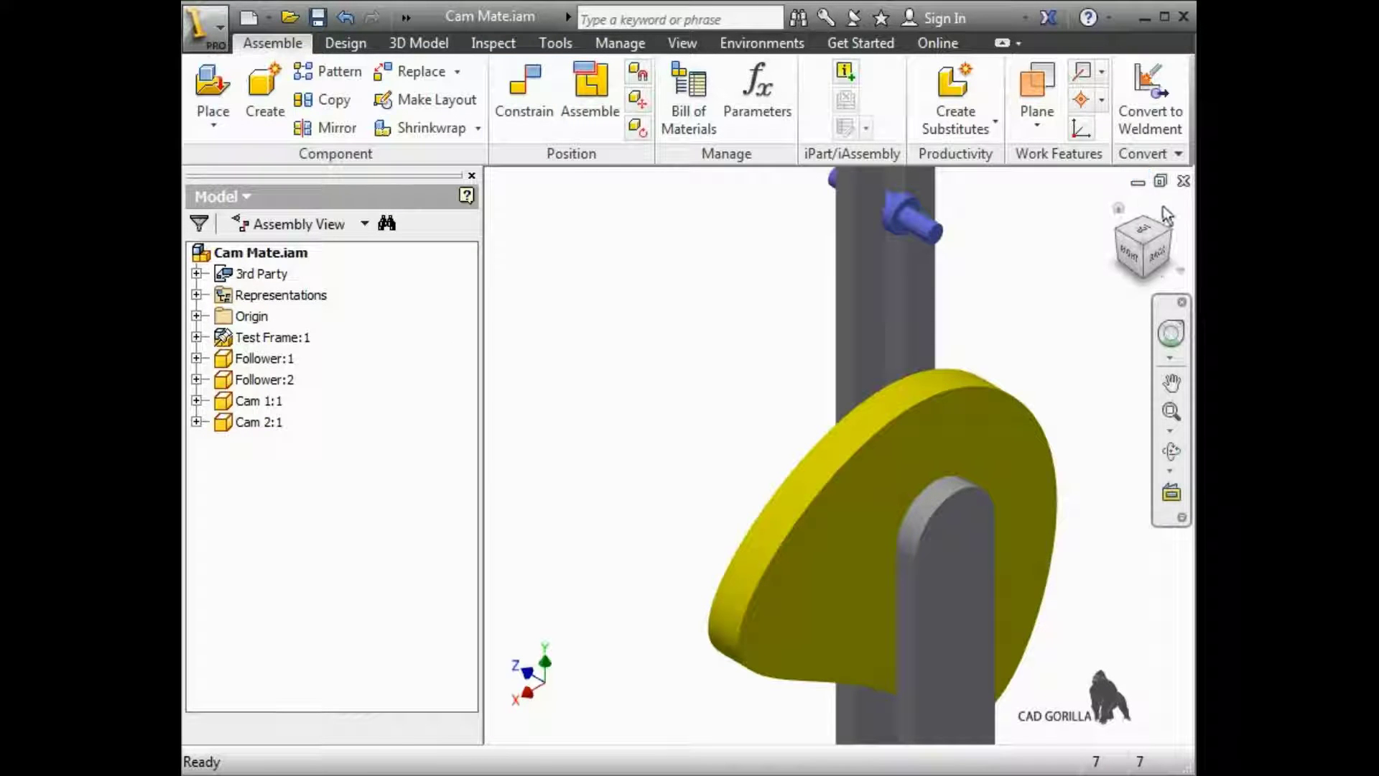
# Suppress Follower:1's Transitional:1 constraint and drag its pin up the frame's slot
pyautogui.click(1143, 246)
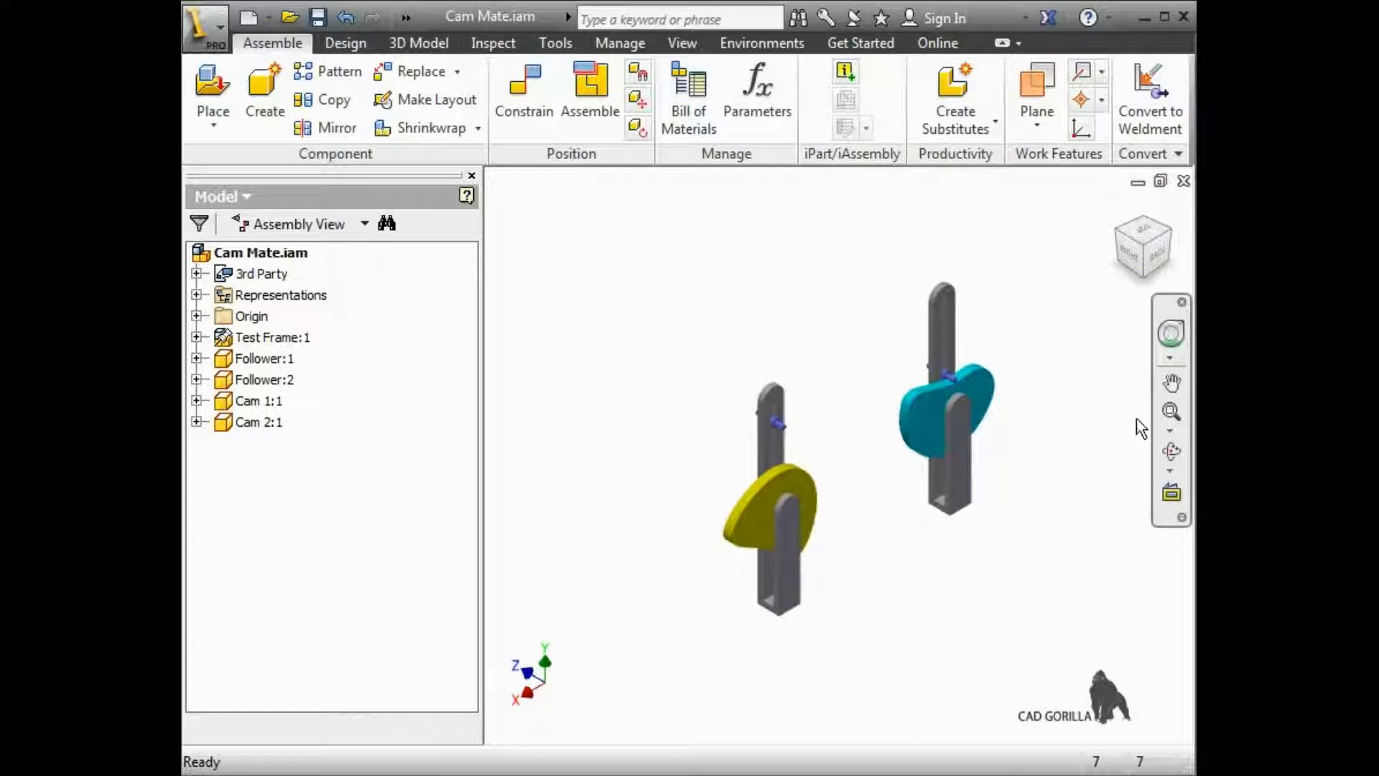
pyautogui.click(1170, 415)
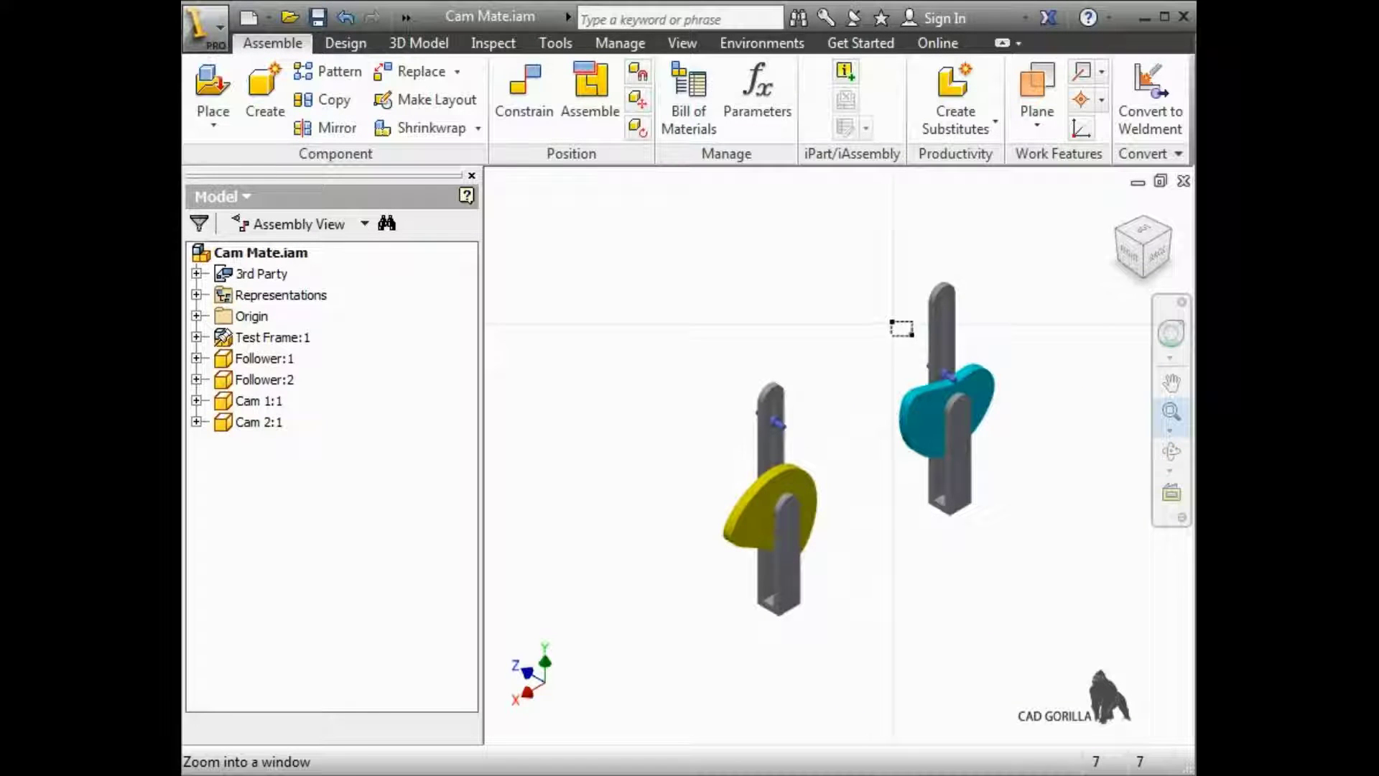
pyautogui.moveTo(884, 285); pyautogui.dragTo(1034, 438)
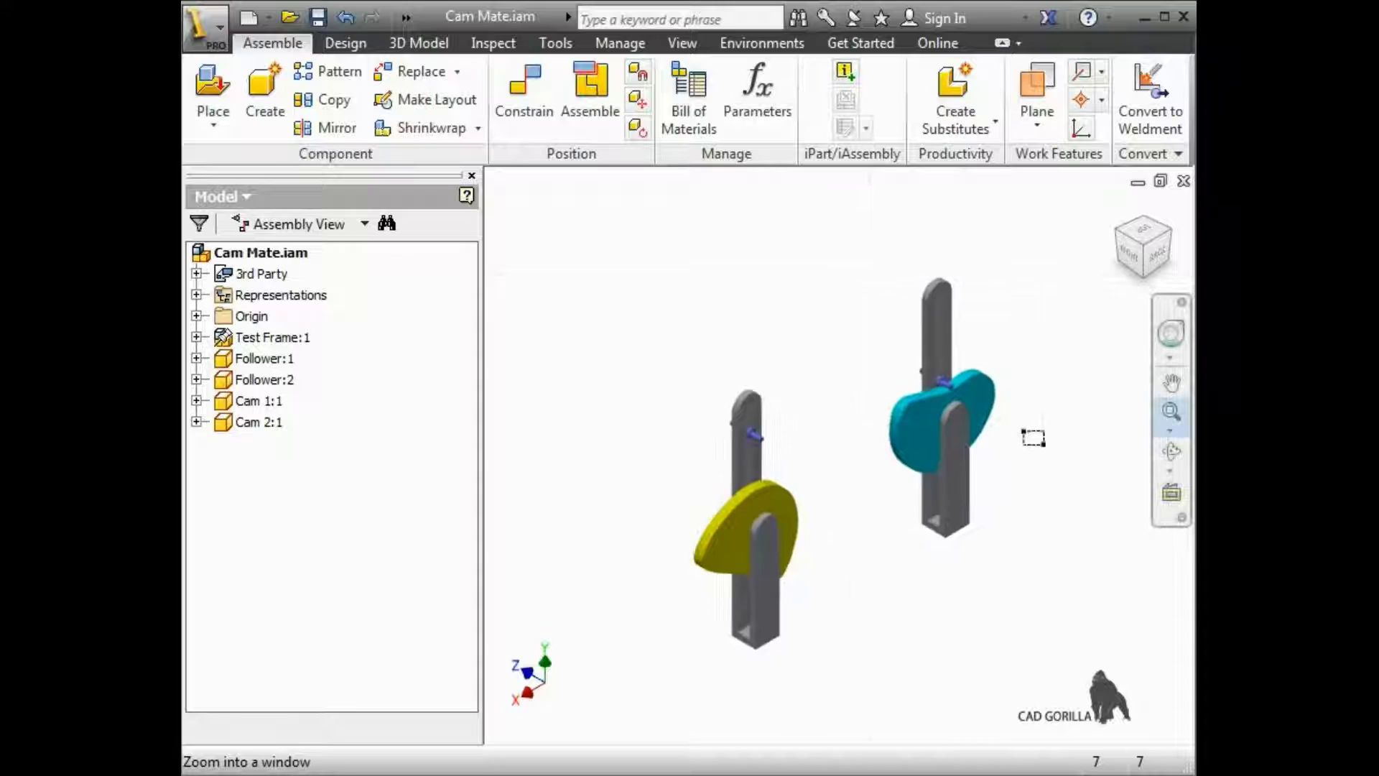
pyautogui.press('Escape')
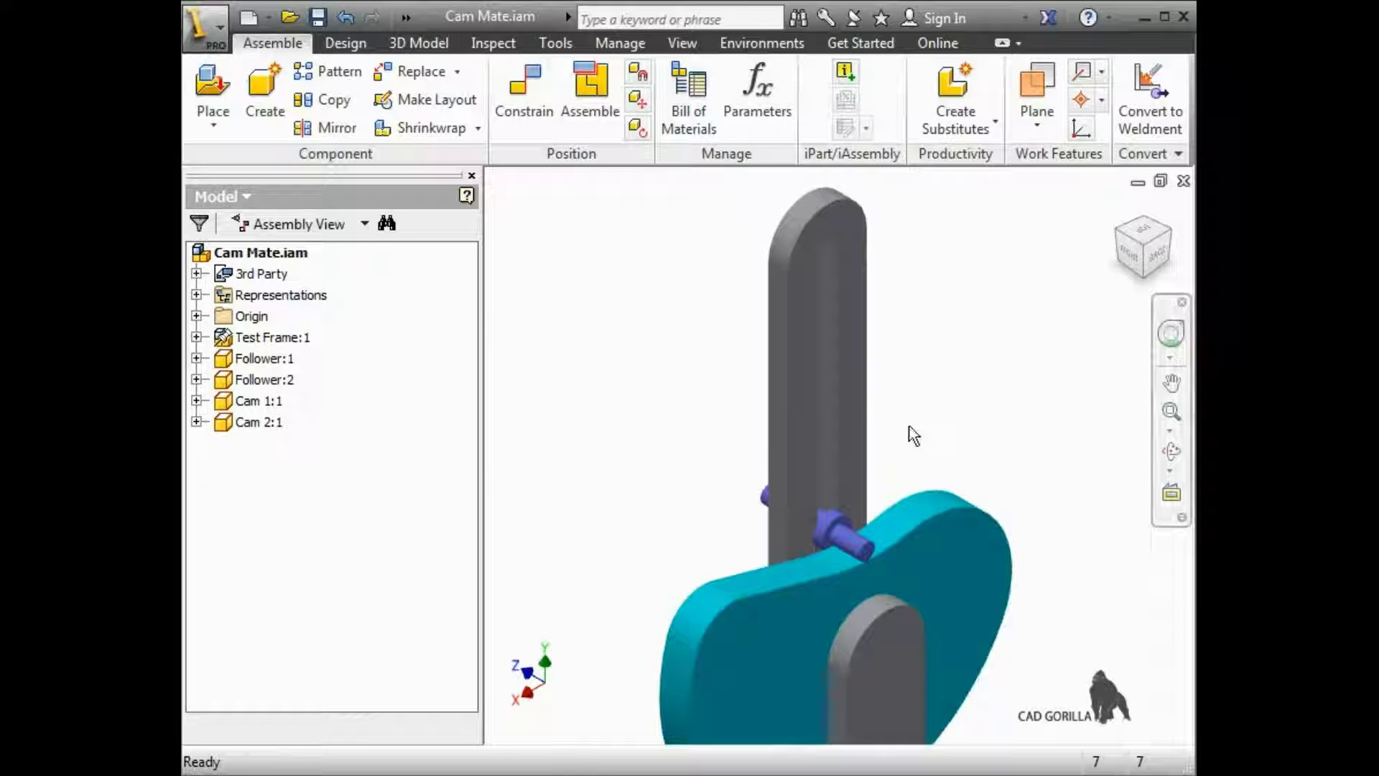
pyautogui.click(196, 358)
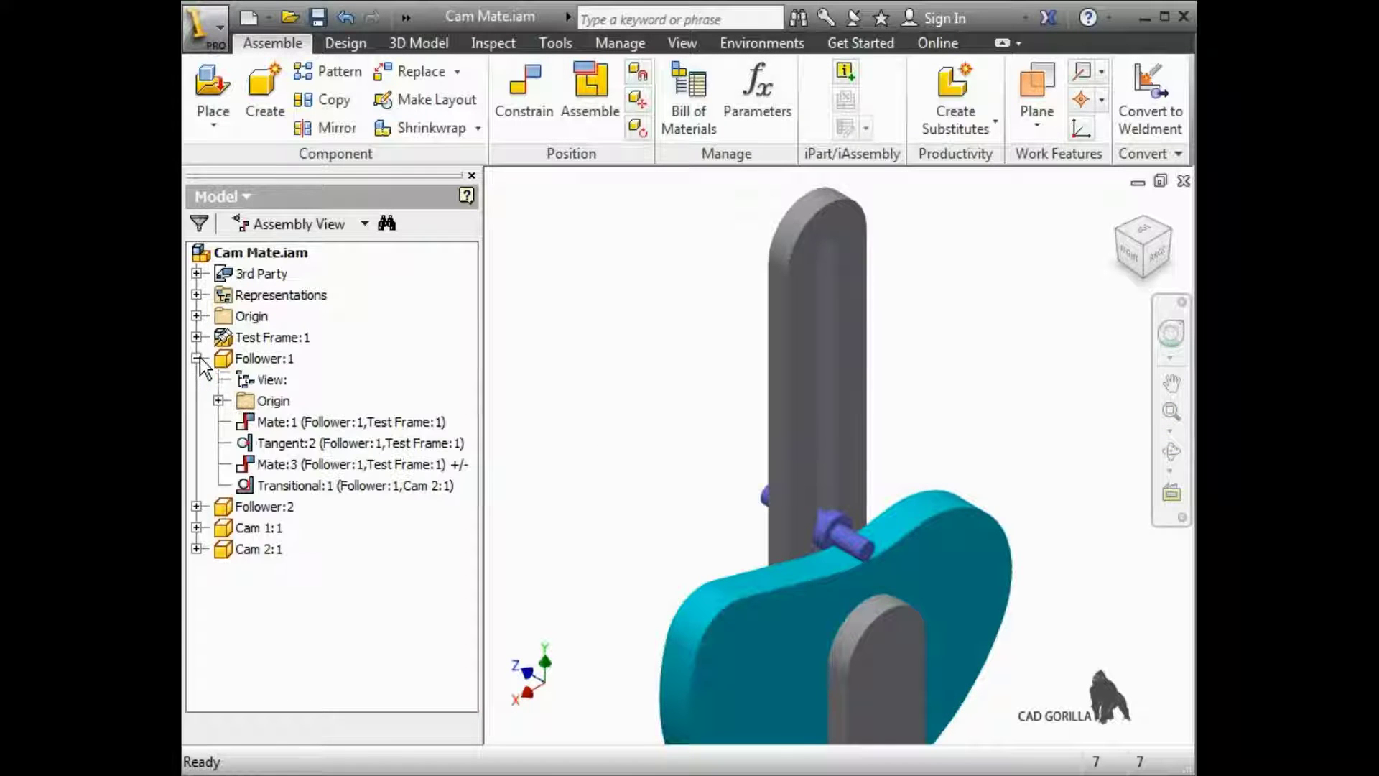
pyautogui.rightClick(312, 486)
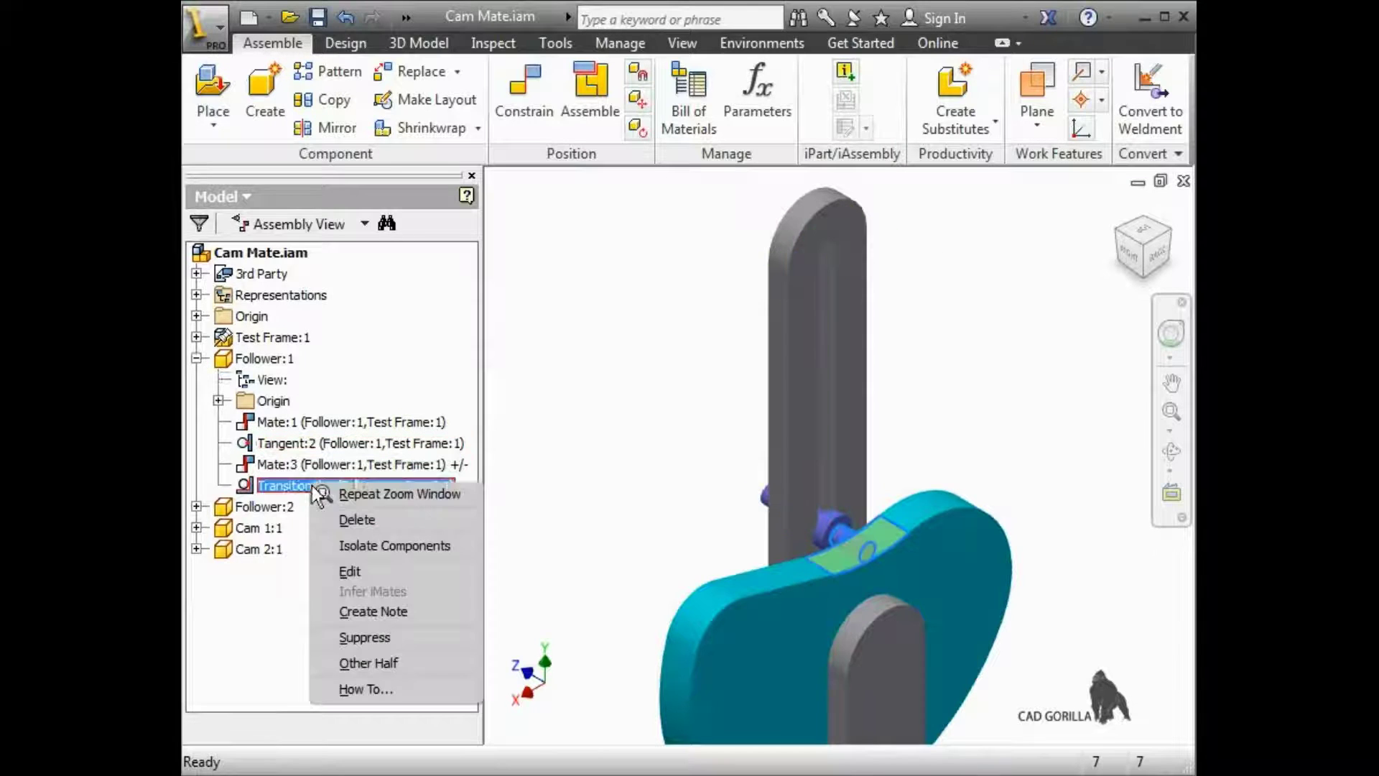
pyautogui.click(389, 641)
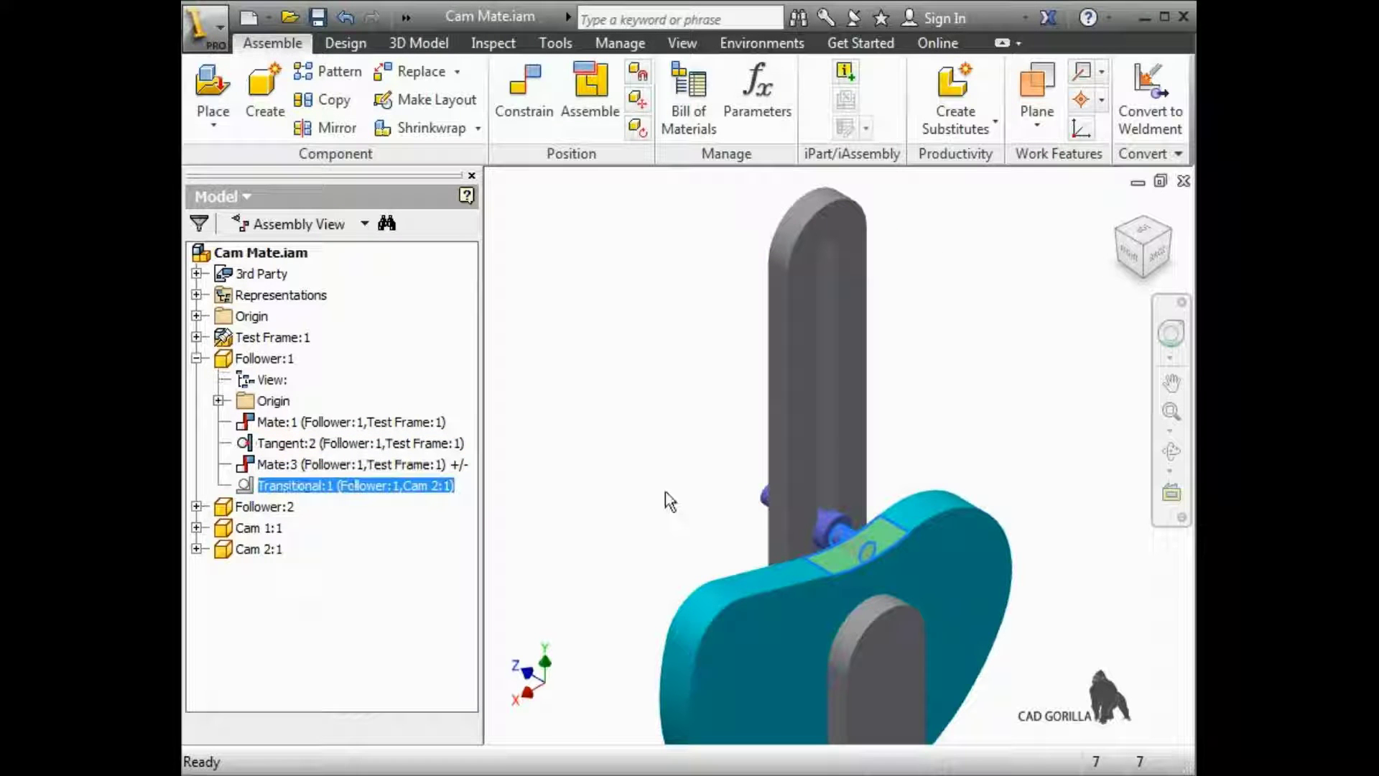
pyautogui.moveTo(844, 532)
pyautogui.mouseDown()
pyautogui.moveTo(826, 506)
pyautogui.moveTo(829, 270)
pyautogui.moveTo(863, 626)
pyautogui.moveTo(845, 307)
pyautogui.moveTo(835, 536)
pyautogui.mouseUp()
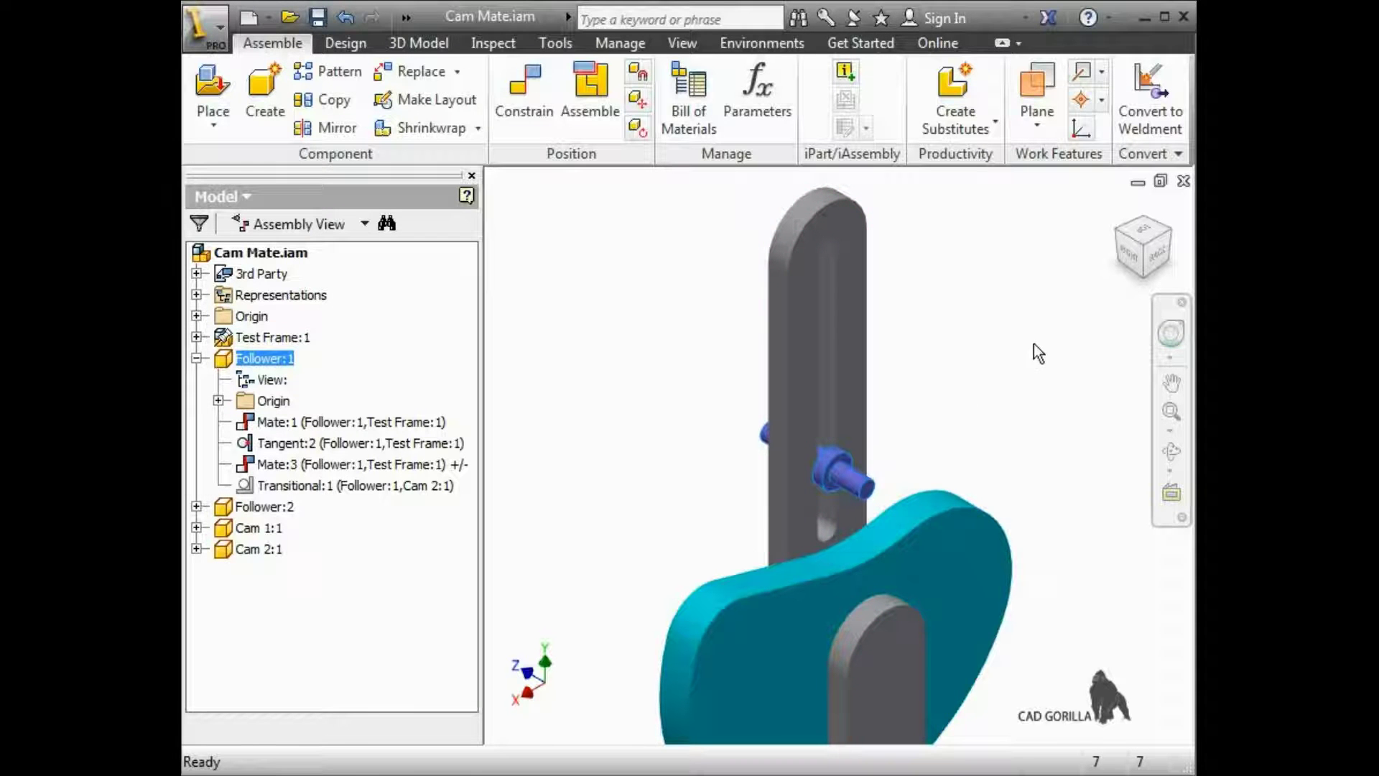
# Zoom onto the yellow cam, its frame and follower, and set selection to Part Priority
pyautogui.click(1154, 251)
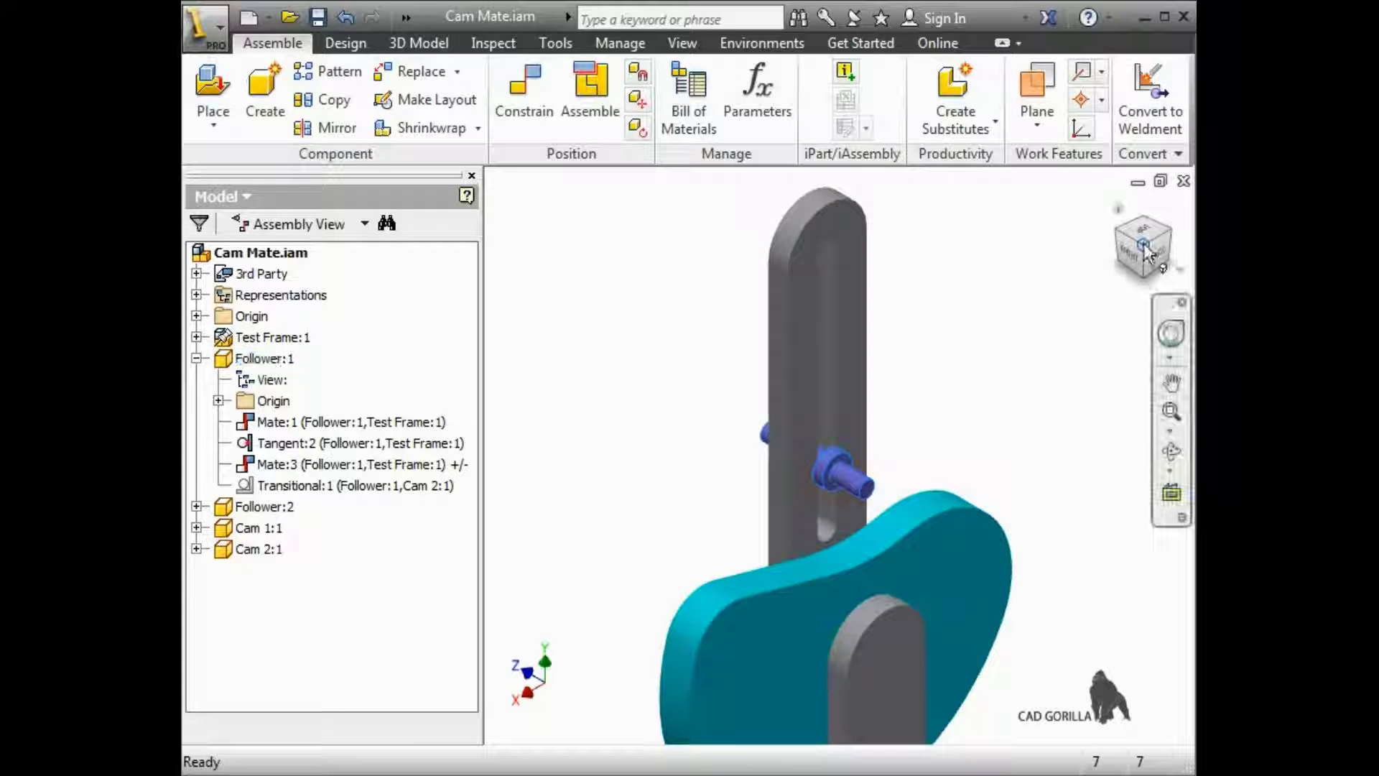
pyautogui.click(1172, 410)
pyautogui.moveTo(661, 365); pyautogui.dragTo(841, 588)
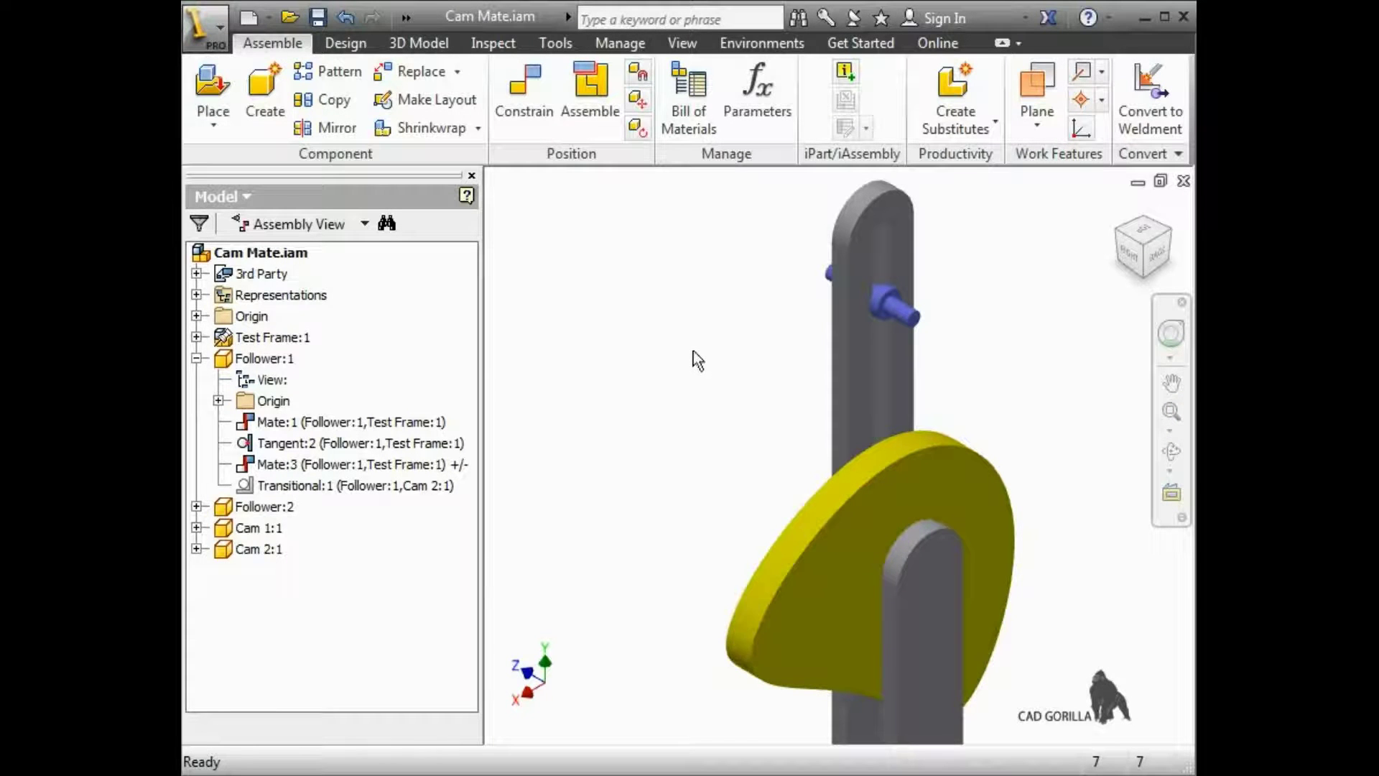
pyautogui.rightClick(693, 351)
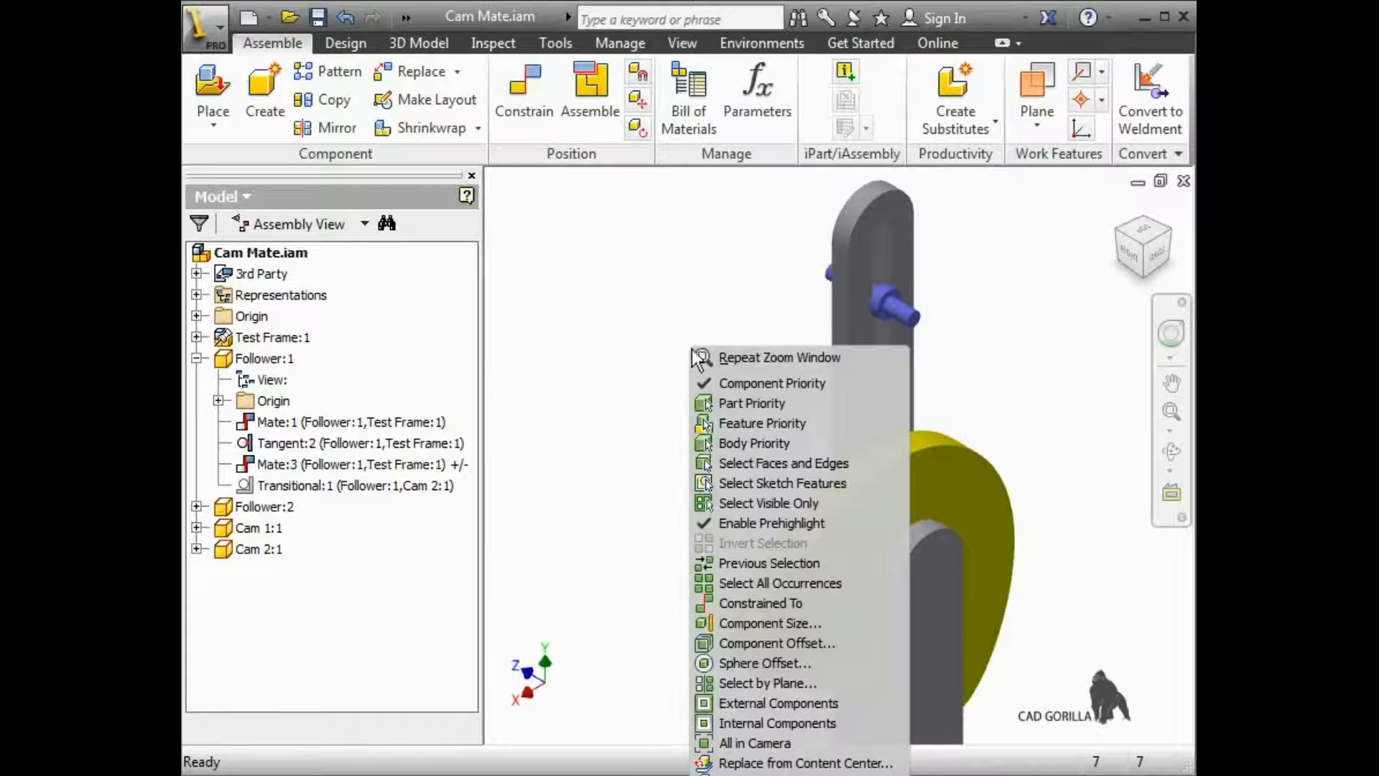
pyautogui.click(707, 404)
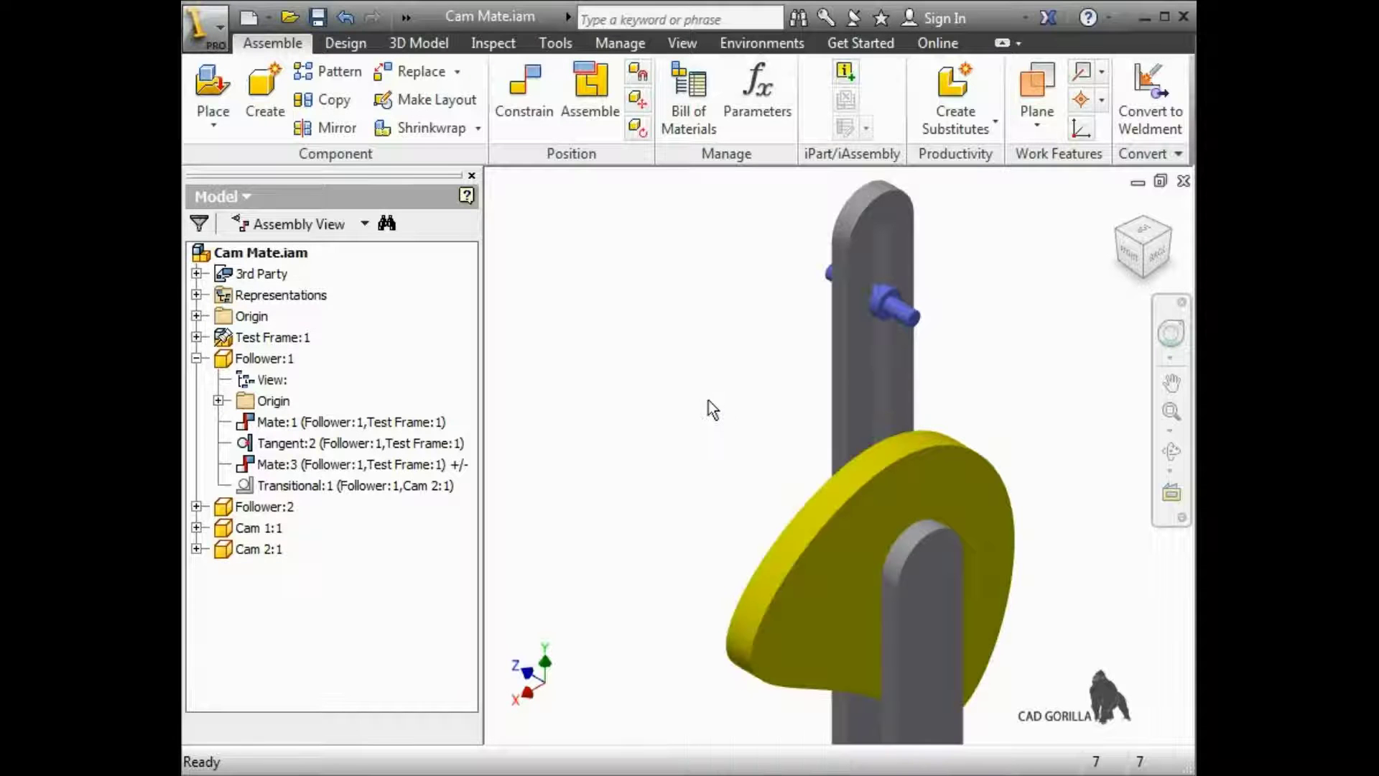
# Edit the frame in place and add Work Plane1 through the slot face and top edge at 90 degrees
pyautogui.doubleClick(841, 406)
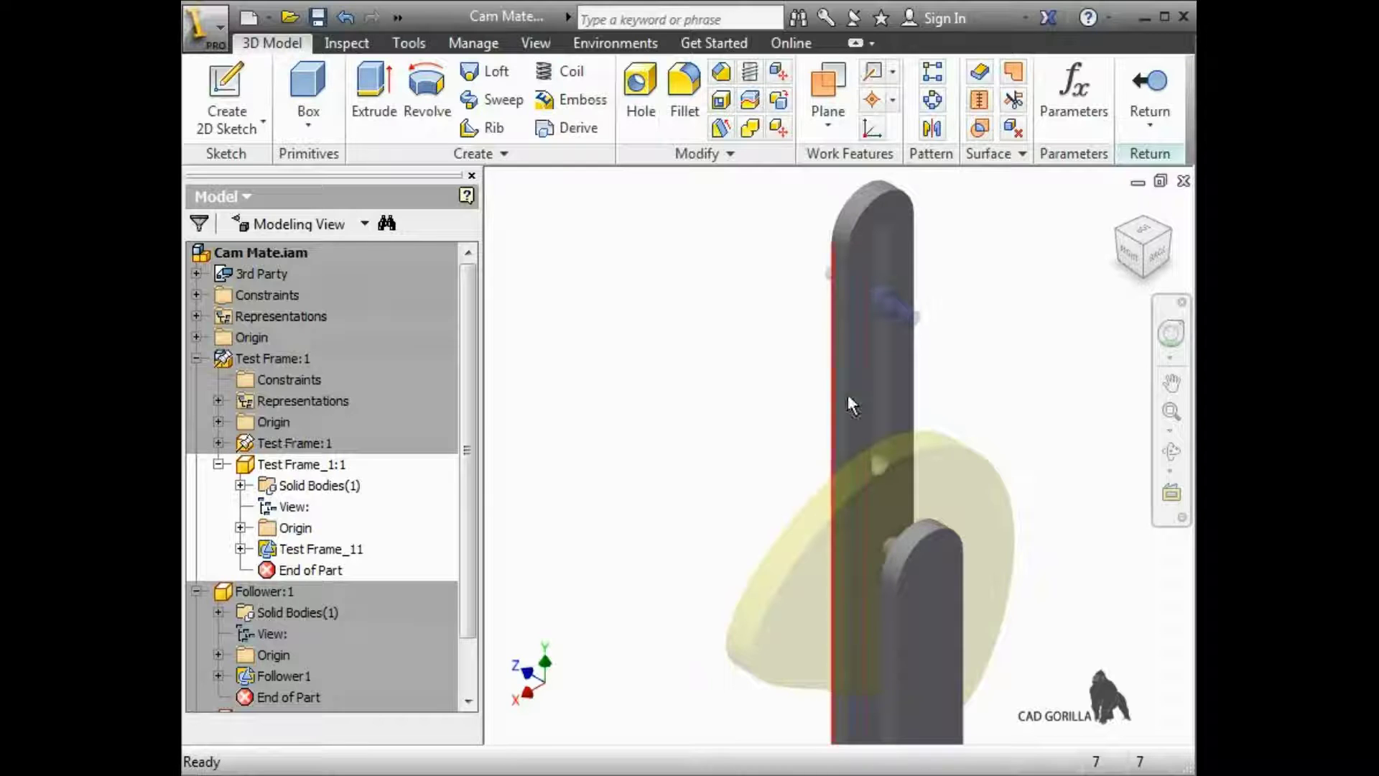
pyautogui.click(1172, 411)
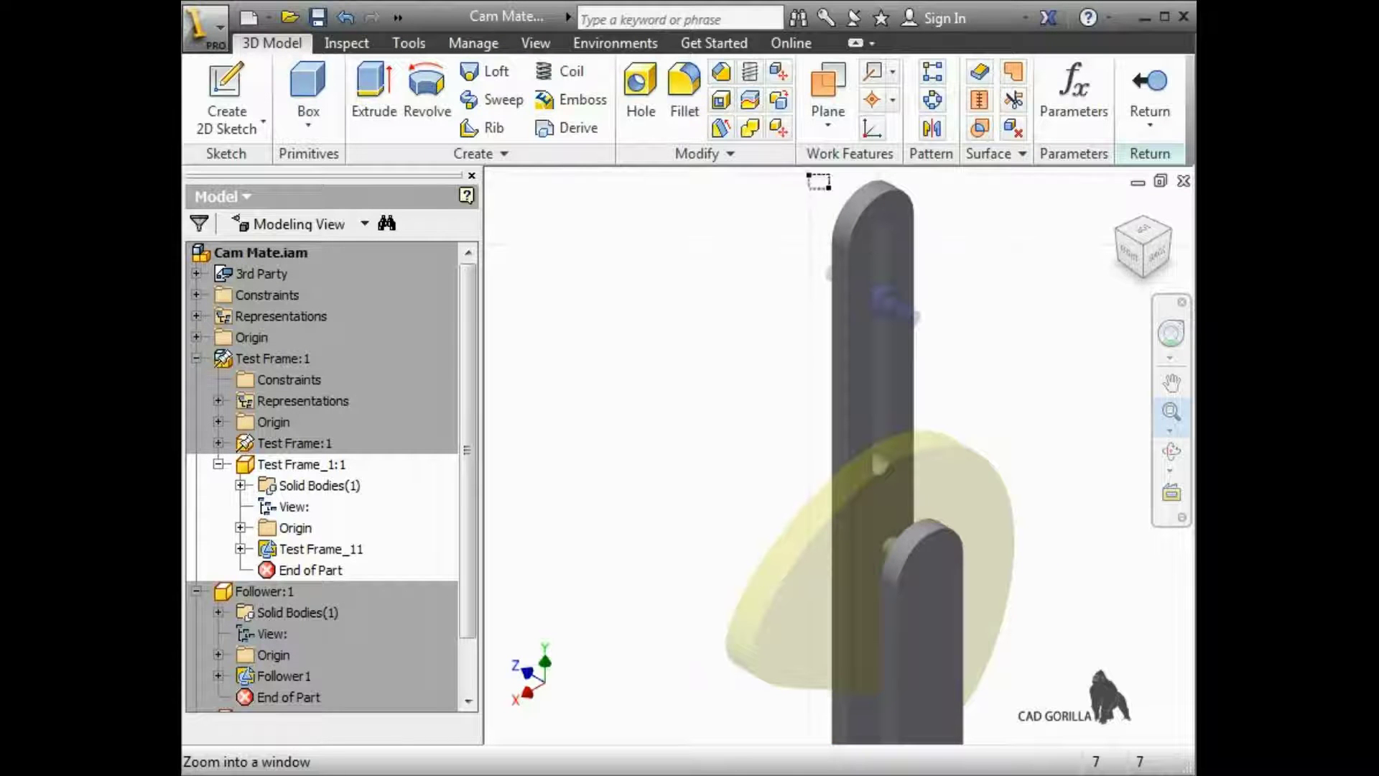
pyautogui.click(964, 313)
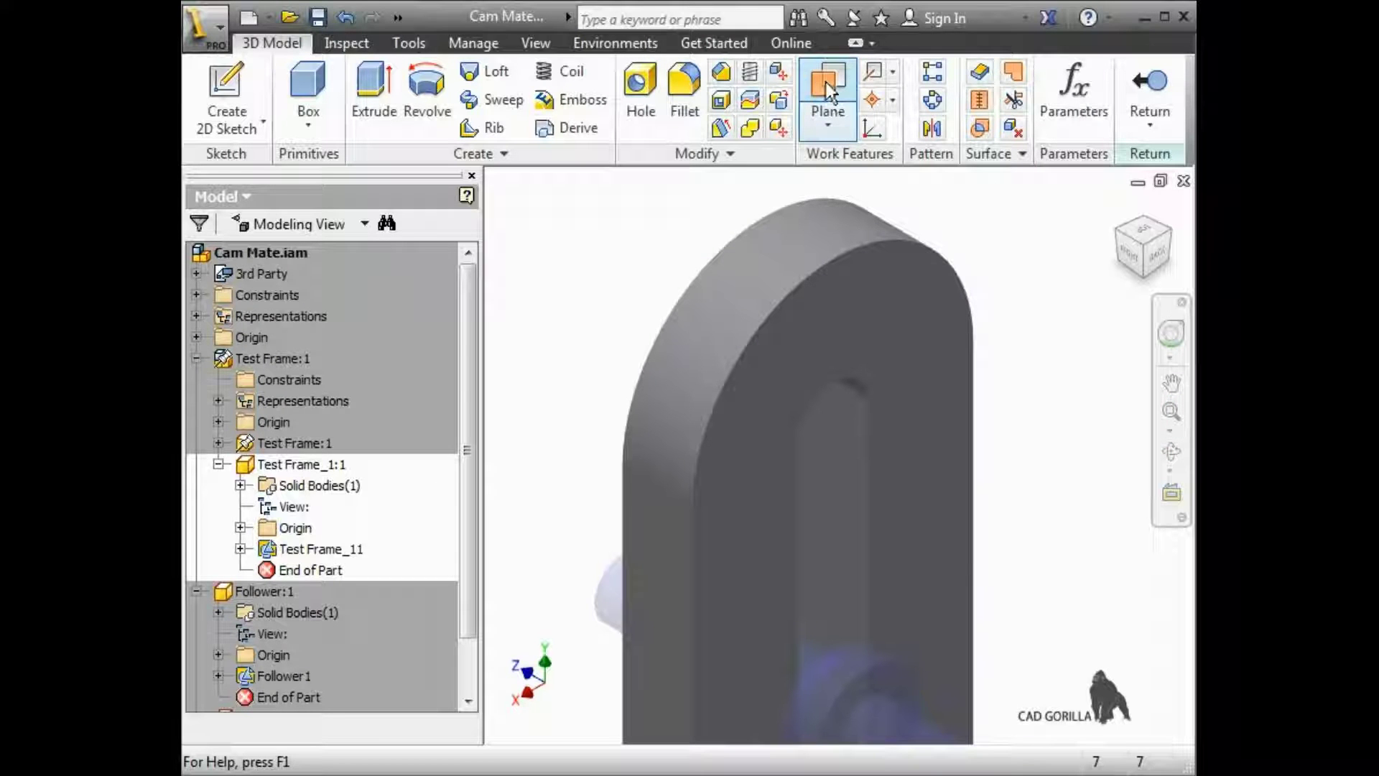
pyautogui.click(826, 82)
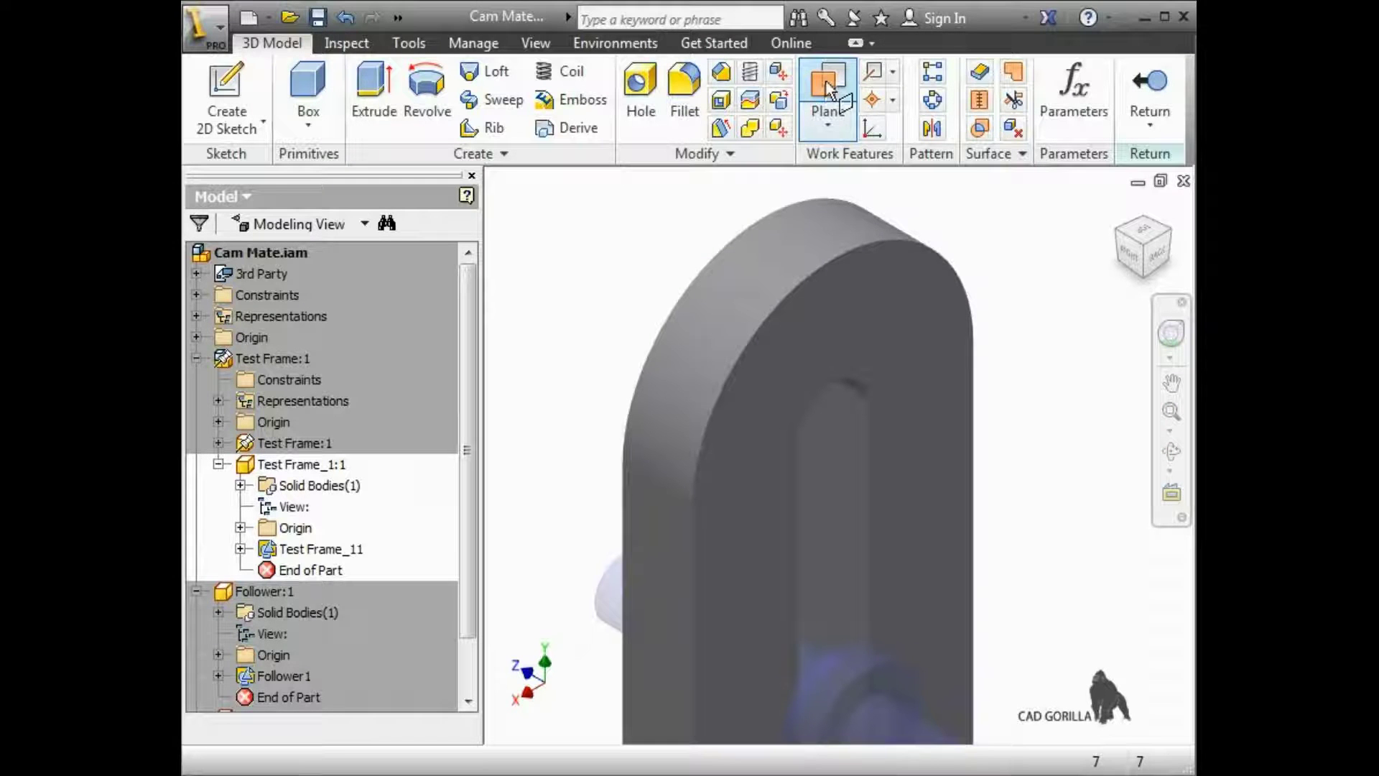
pyautogui.click(833, 425)
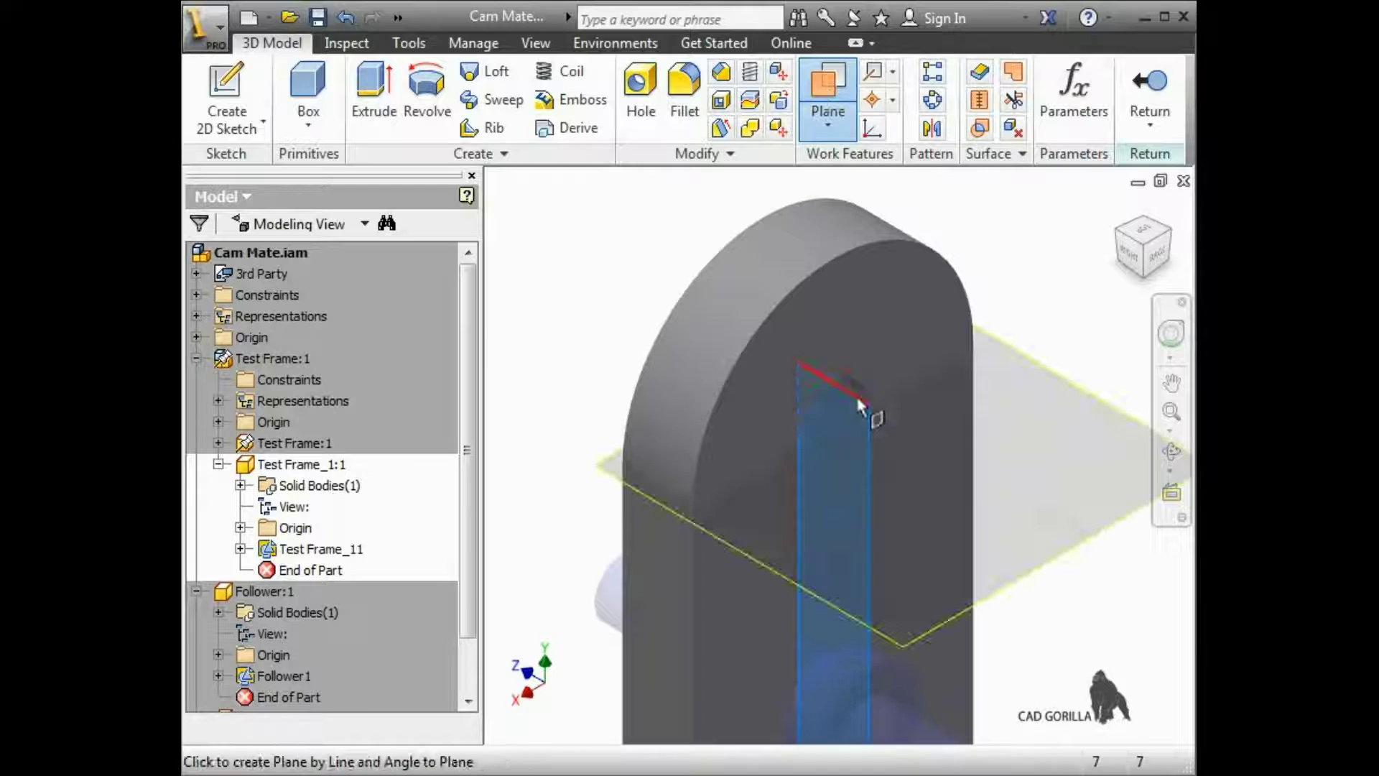
pyautogui.click(857, 400)
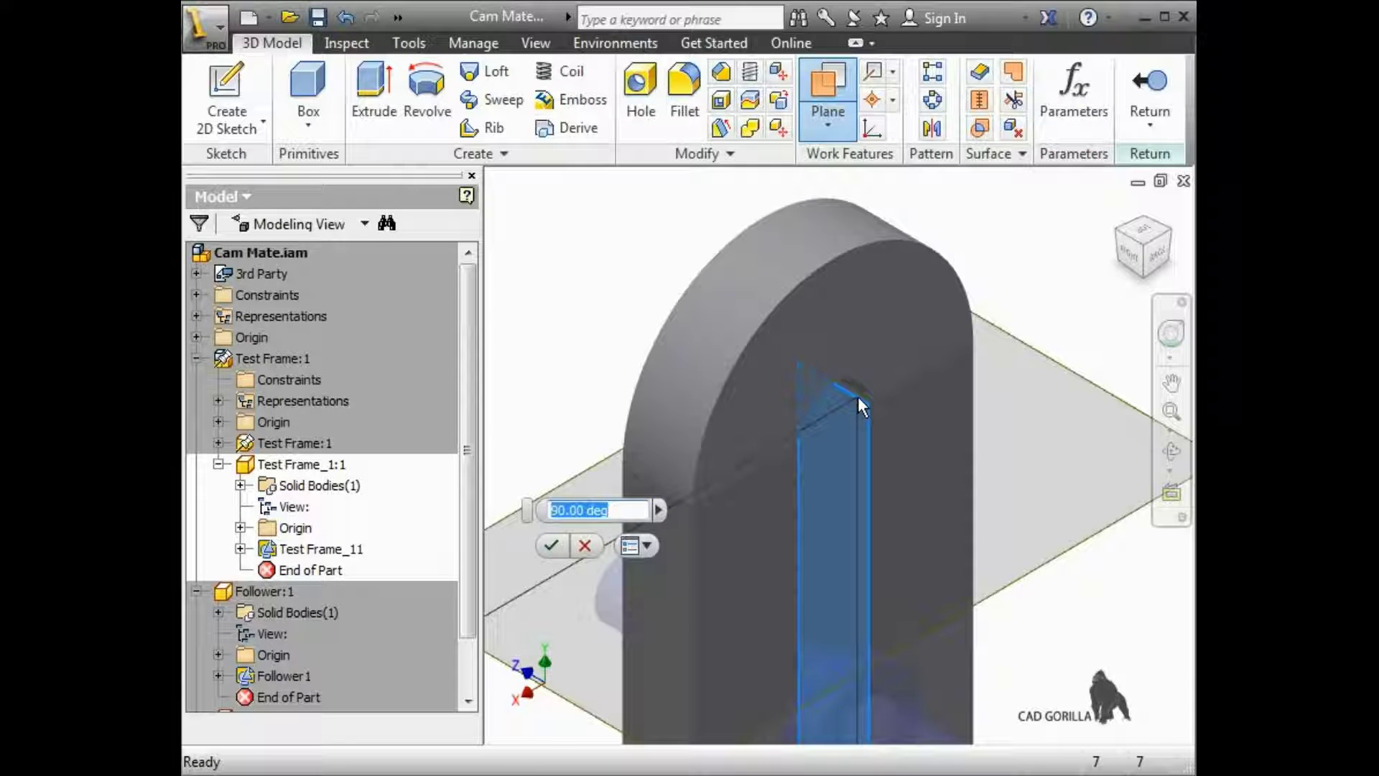
pyautogui.click(550, 546)
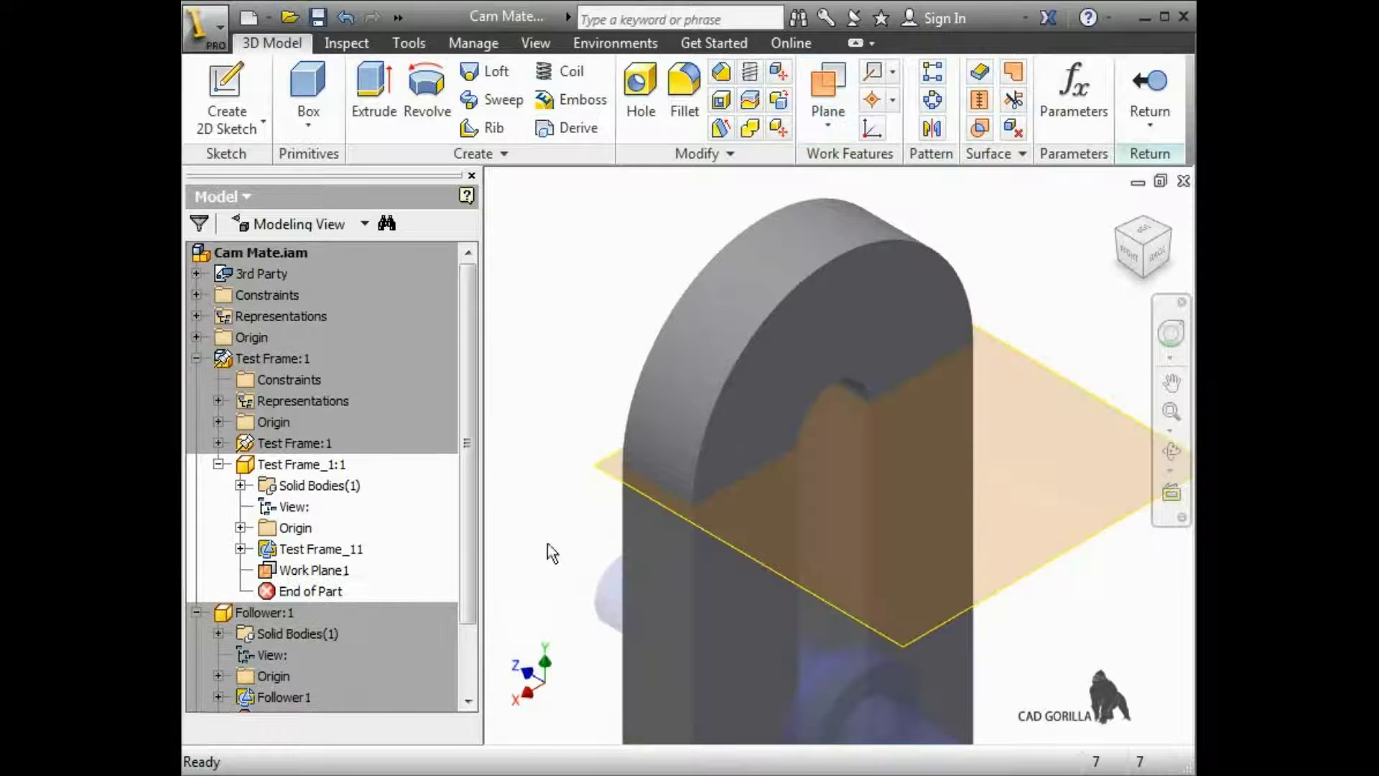
pyautogui.click(1152, 100)
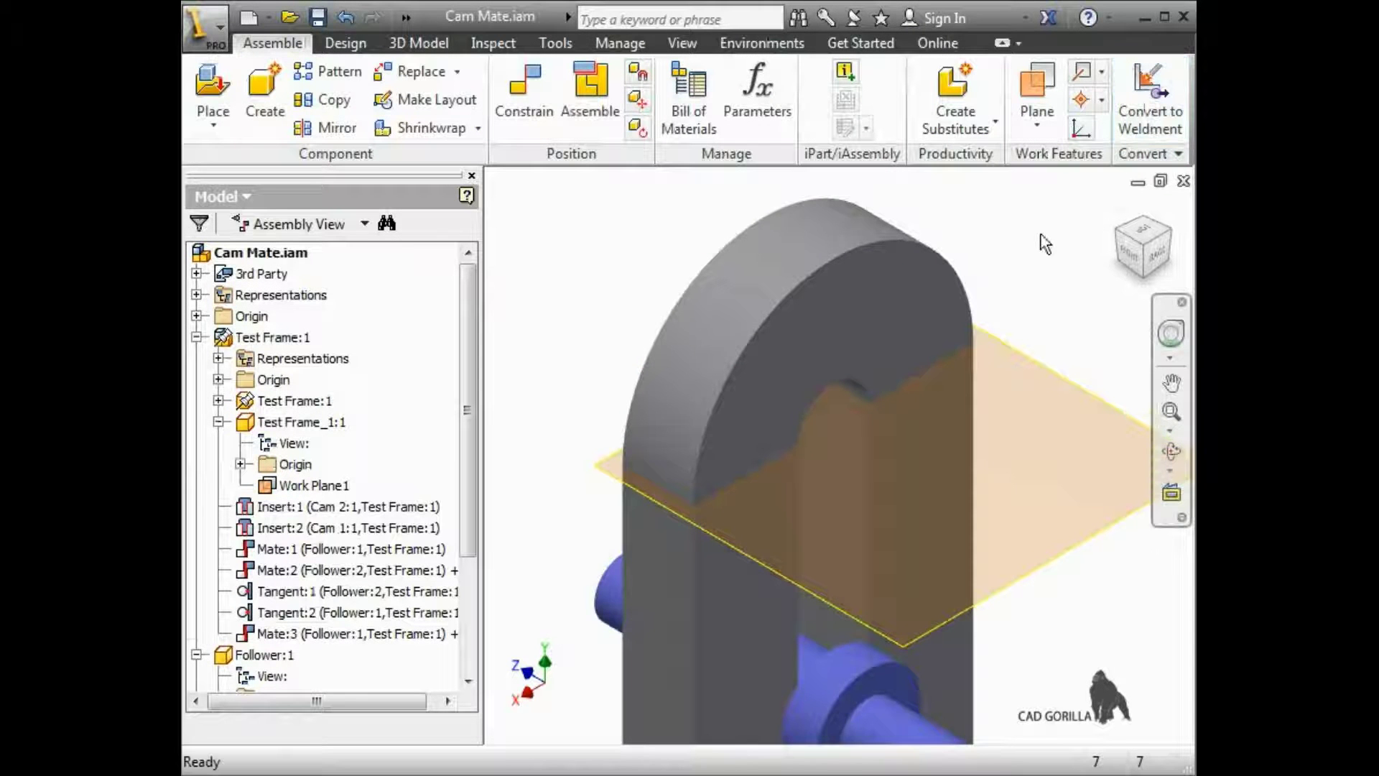
# Mate Follower:2's pin axis to Work Plane1 with a Maximum limit of 0 and Minimum of -6
pyautogui.press('F5')
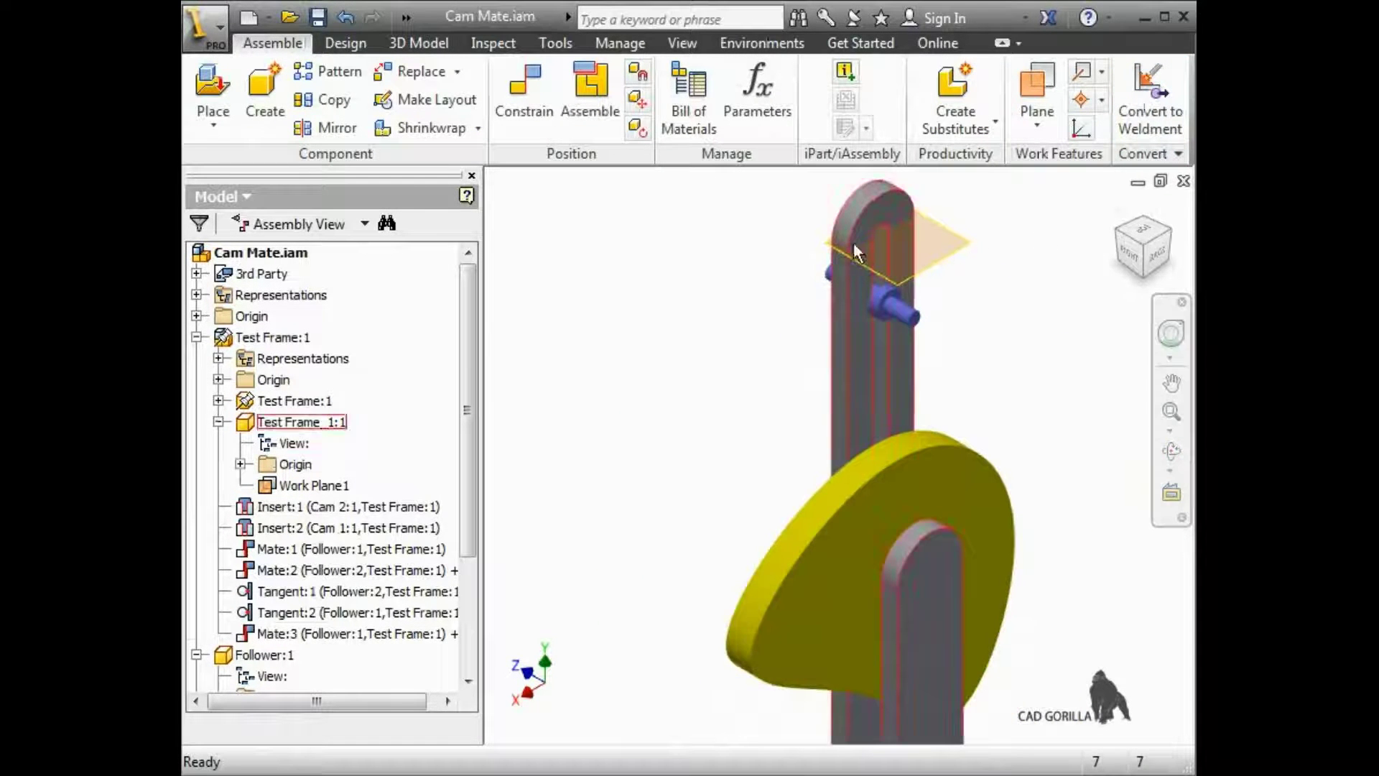
pyautogui.click(528, 94)
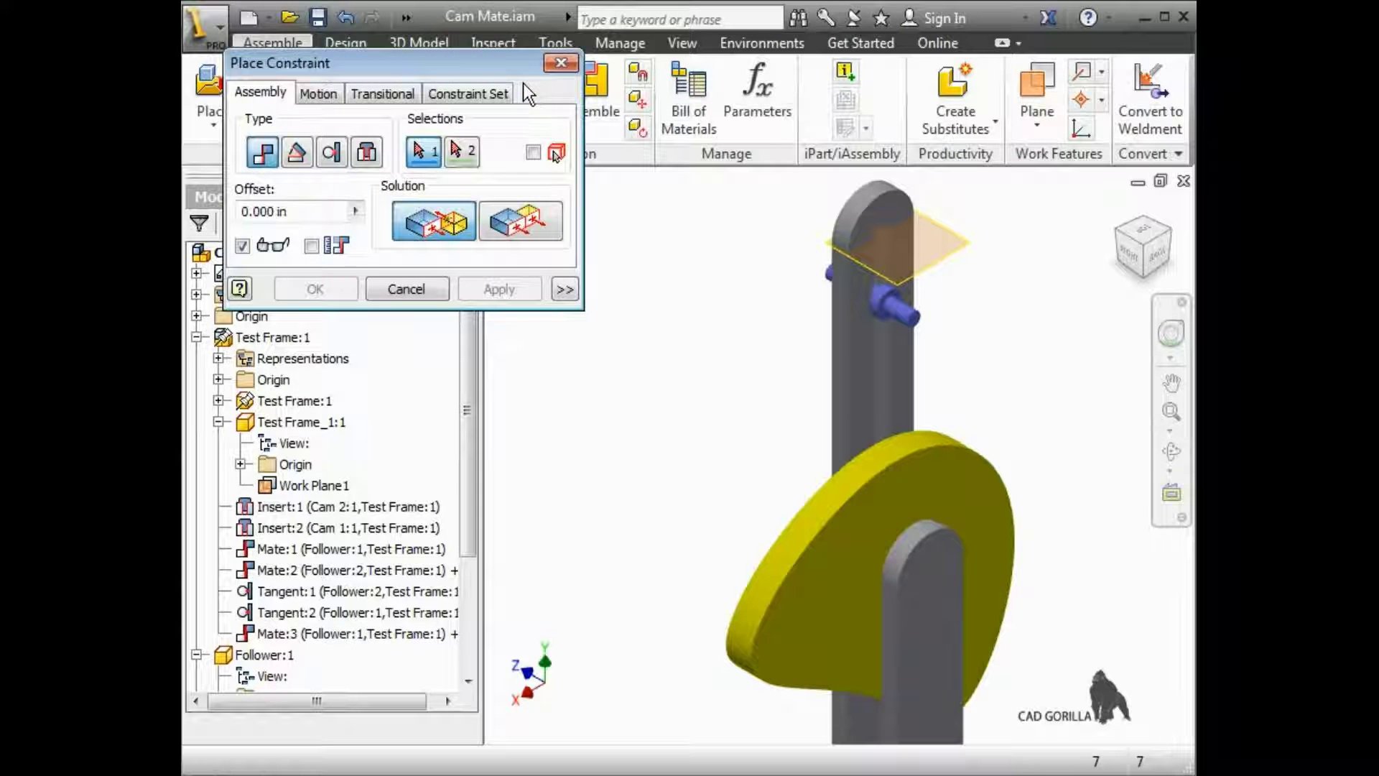
pyautogui.click(891, 316)
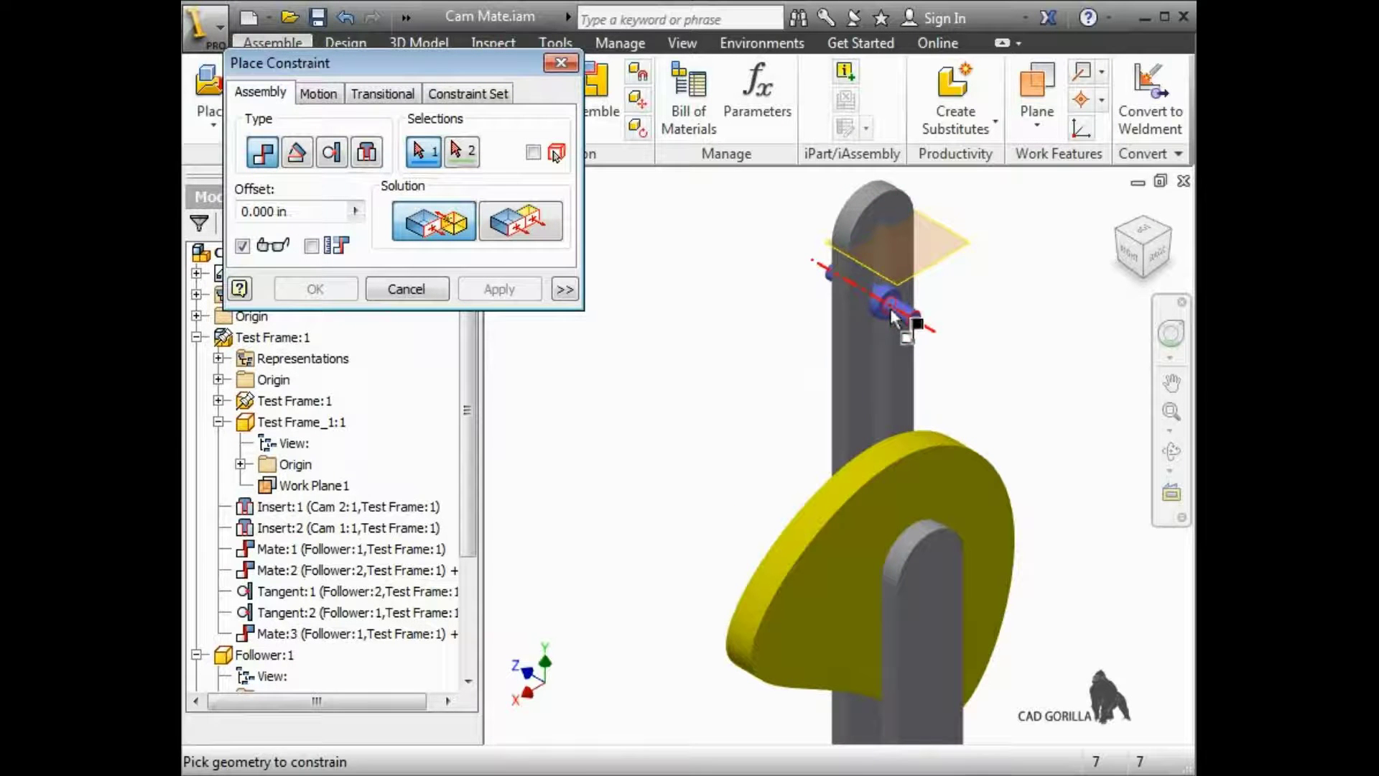
pyautogui.click(952, 267)
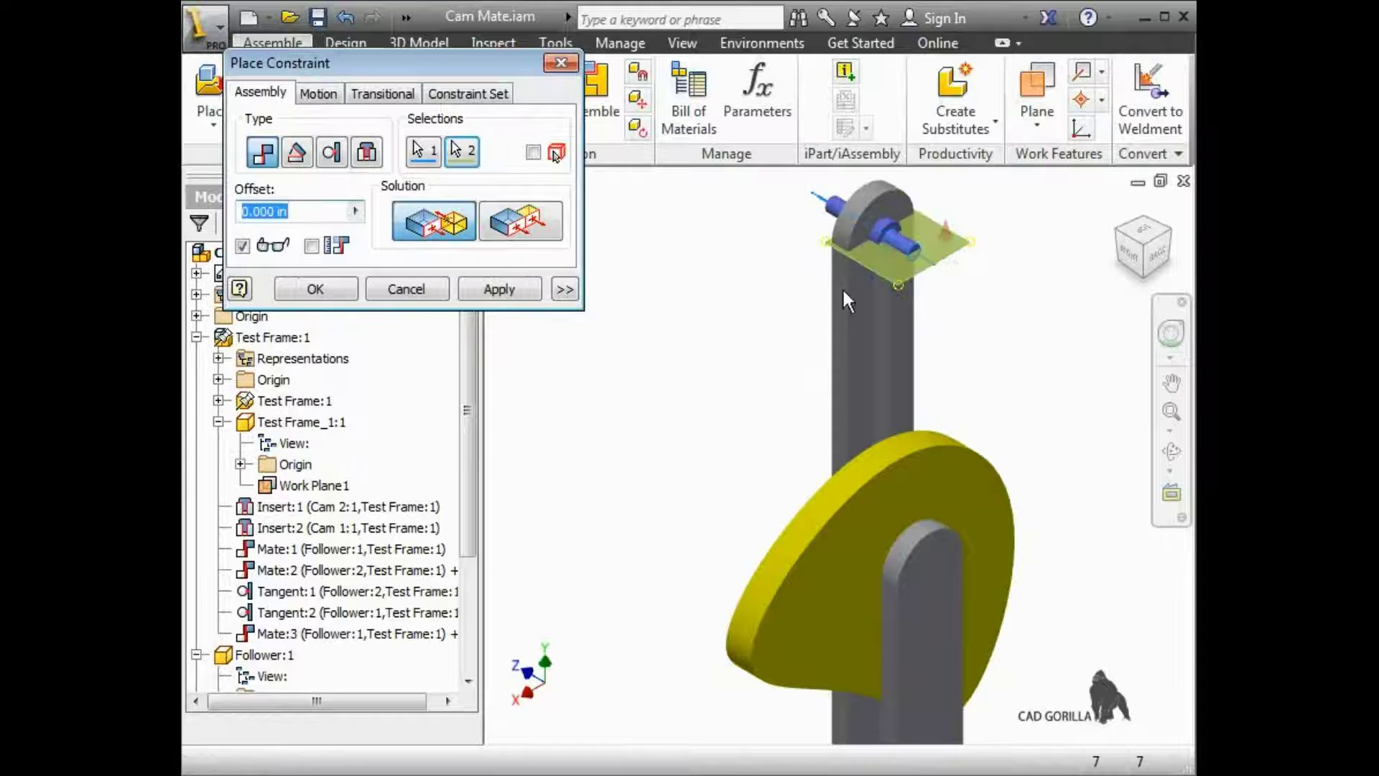
pyautogui.click(564, 289)
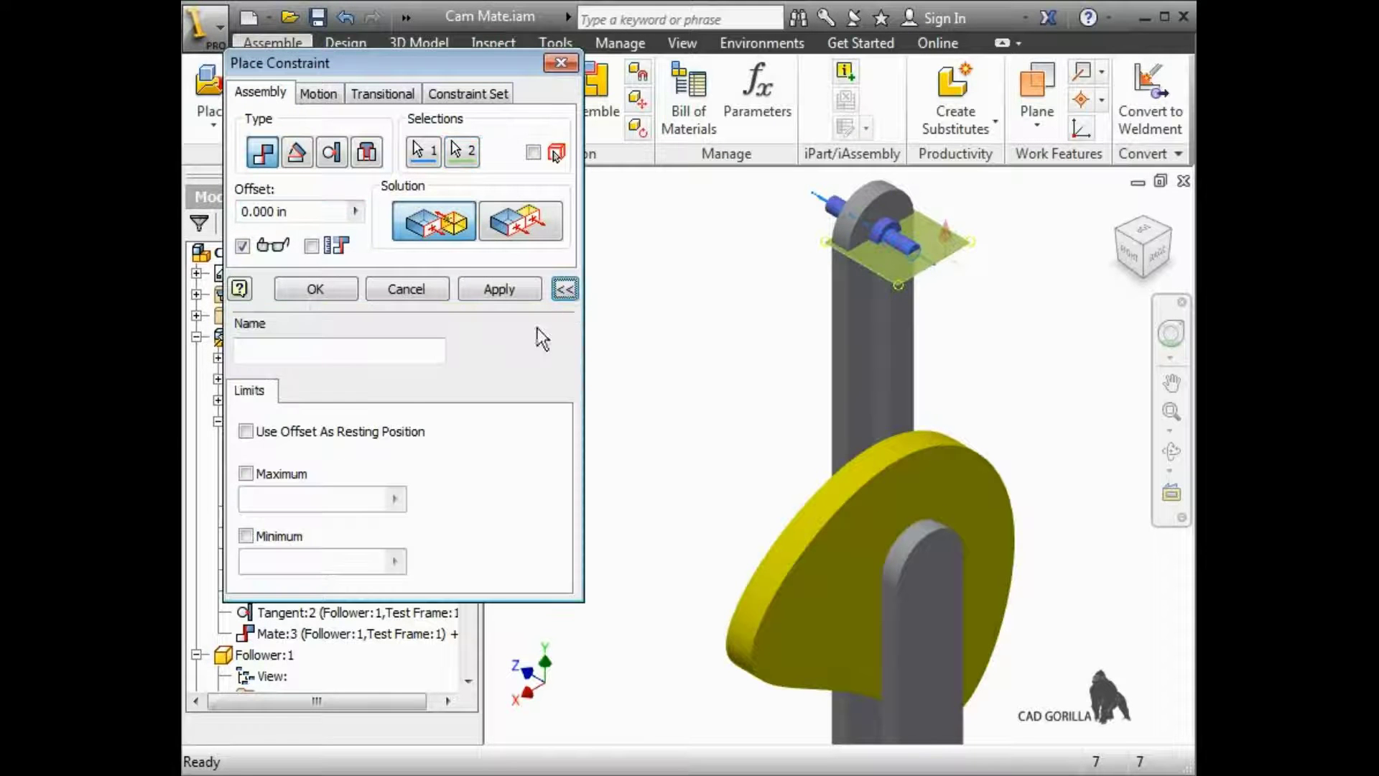
pyautogui.click(246, 474)
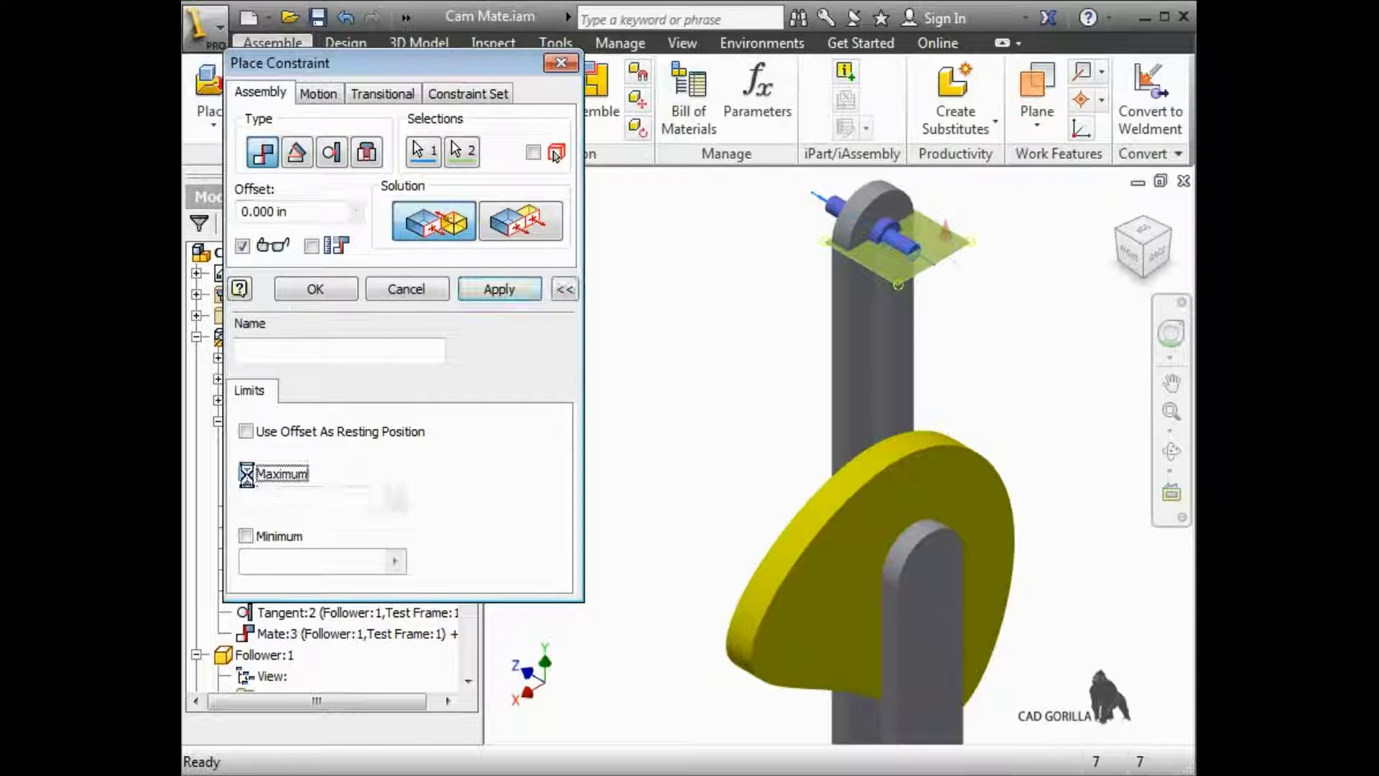
pyautogui.click(245, 536)
pyautogui.moveTo(299, 561); pyautogui.dragTo(230, 564)
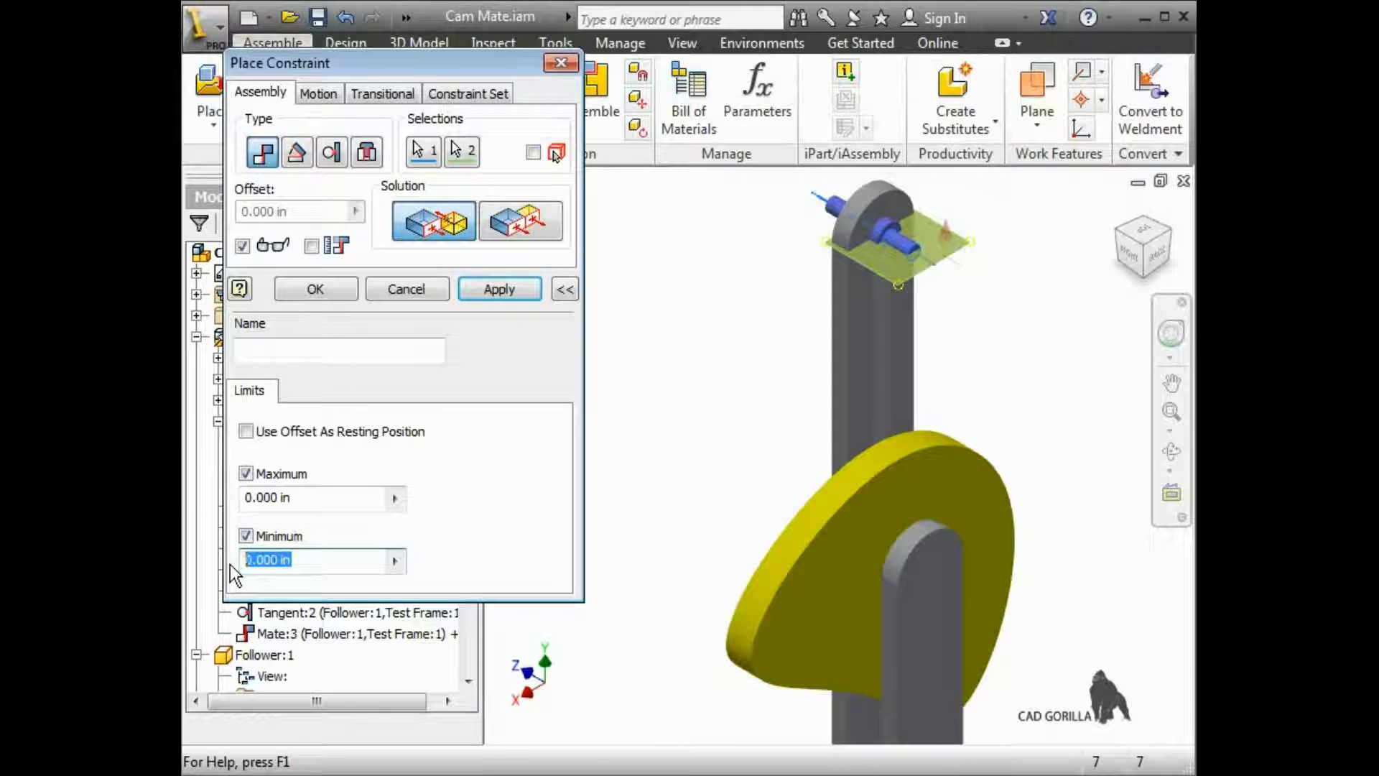
pyautogui.write('-6')
# Create the limited mate and drag Follower:2's pin down and back up to test its travel
pyautogui.click(301, 289)
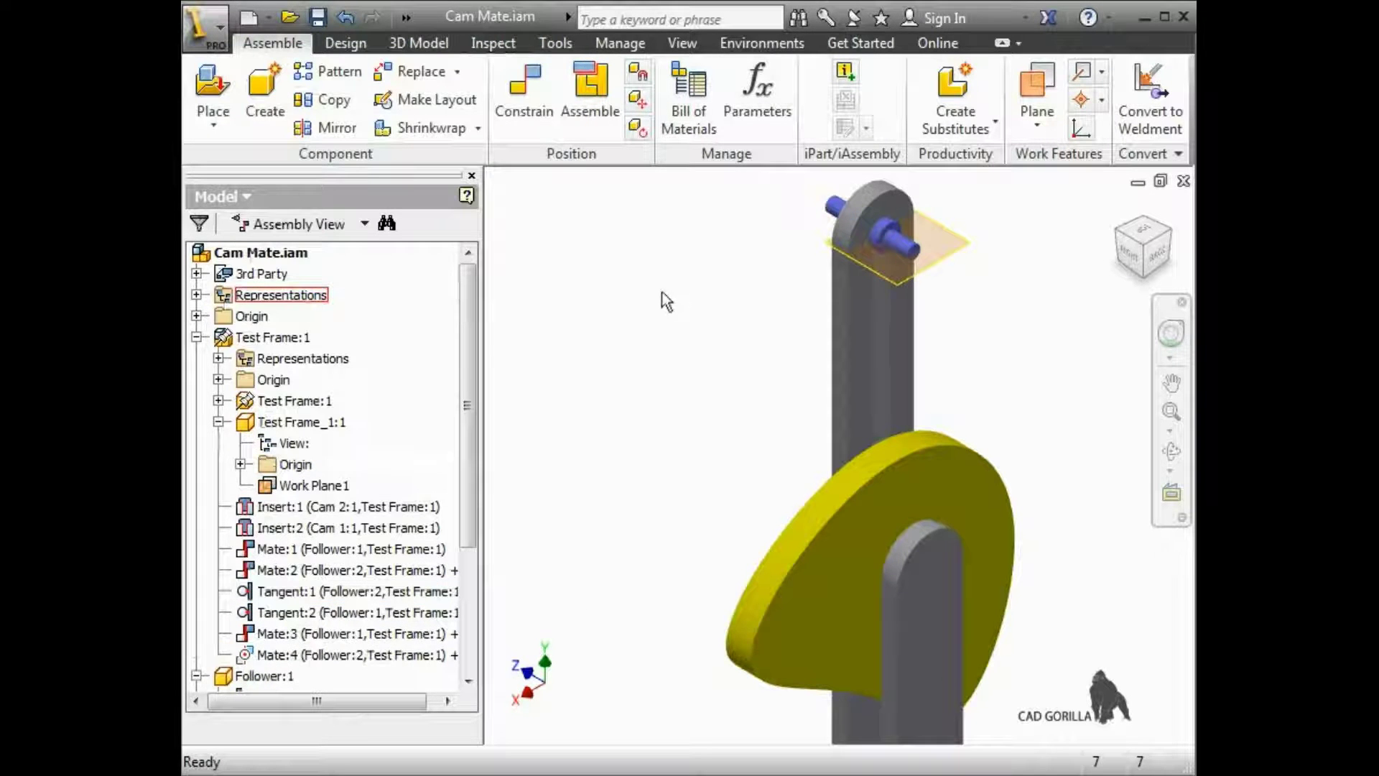
pyautogui.moveTo(888, 228); pyautogui.dragTo(895, 276)
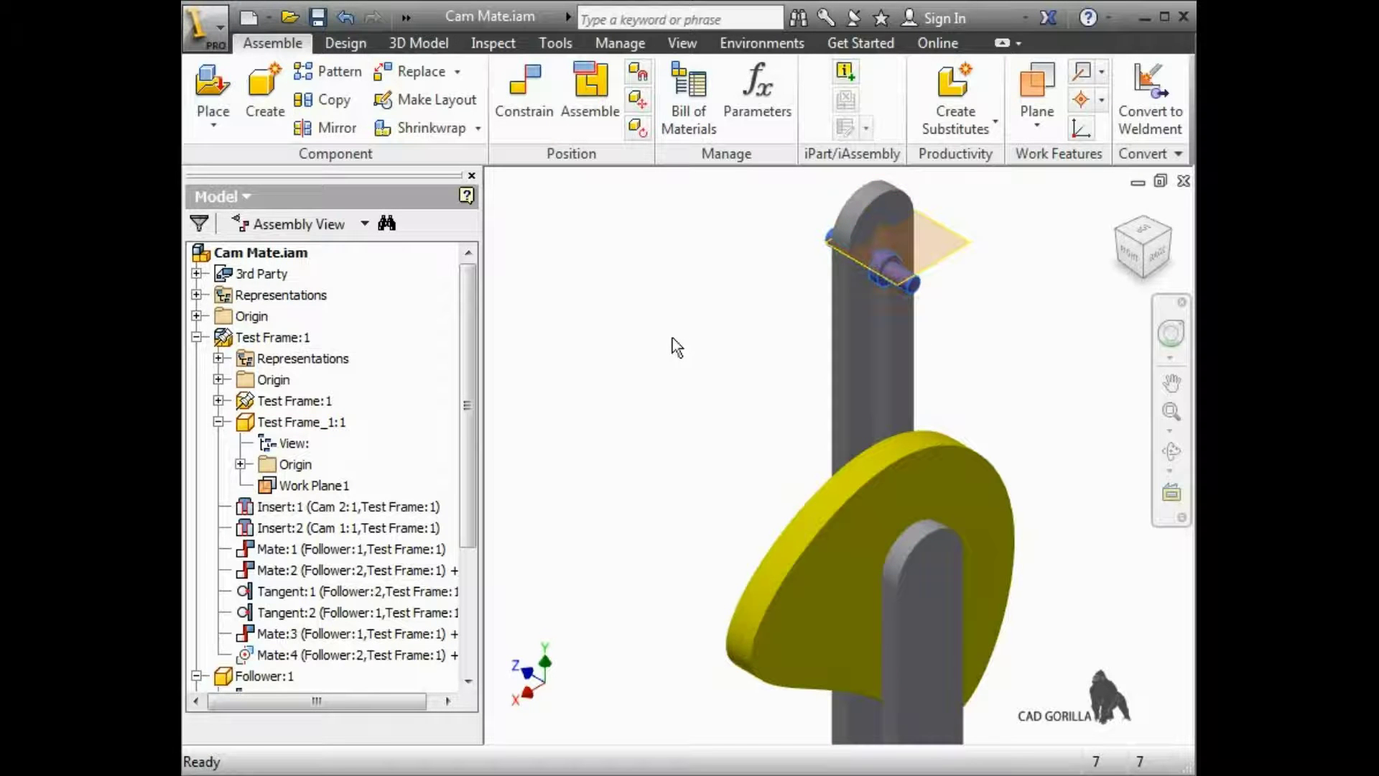
pyautogui.click(529, 75)
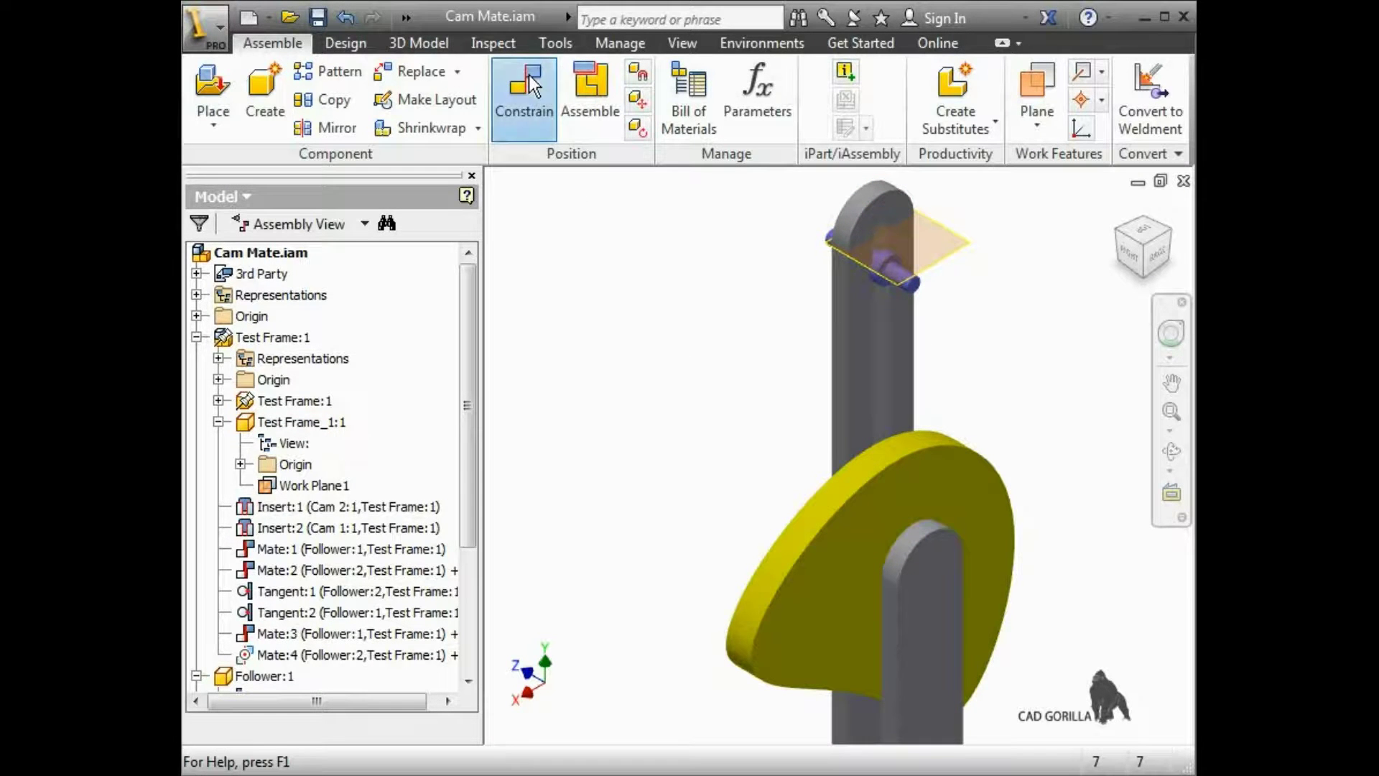